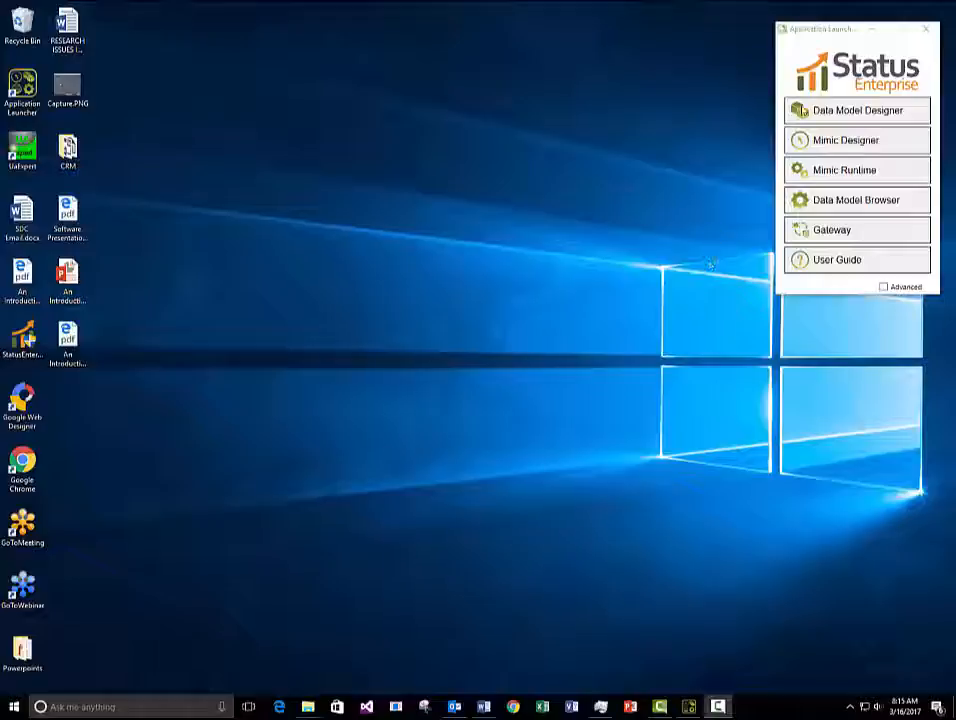
# Launch Data Model Designer from the Application Launcher to bring up the Status Server Login.
pyautogui.click(874, 110)
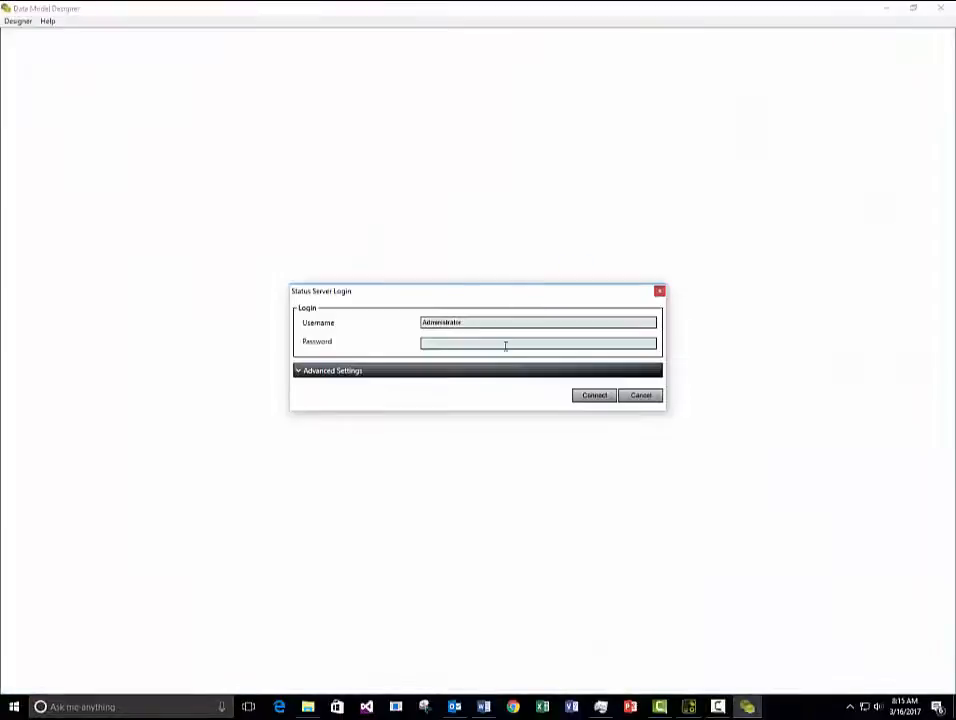
# Connect to the Status server and view the Equipment > Pump type's Flowrate property.
pyautogui.click(590, 395)
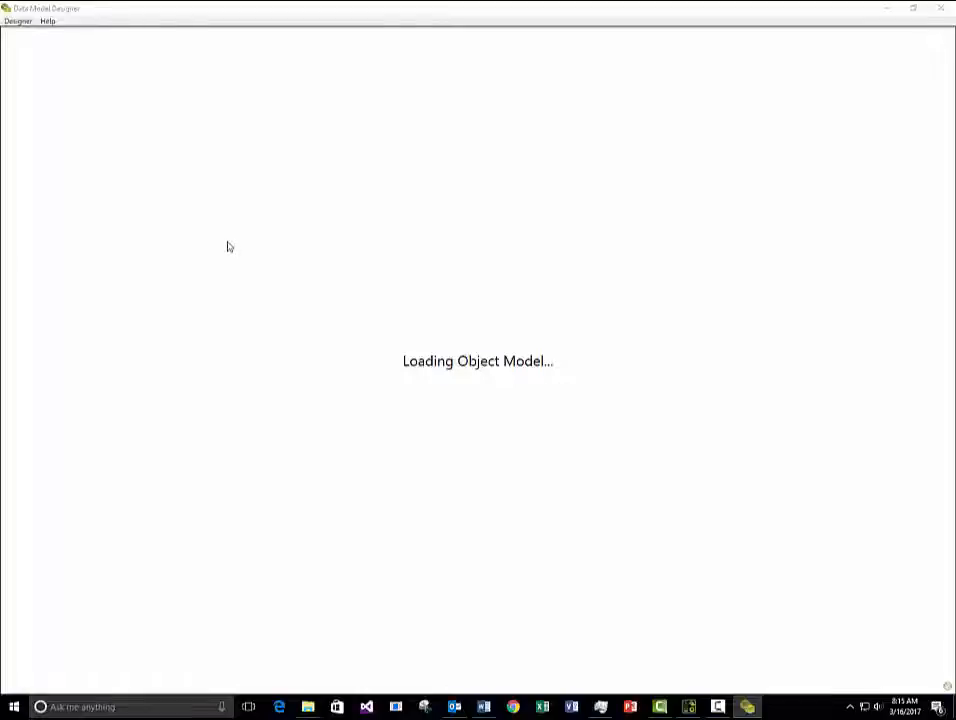
pyautogui.click(55, 112)
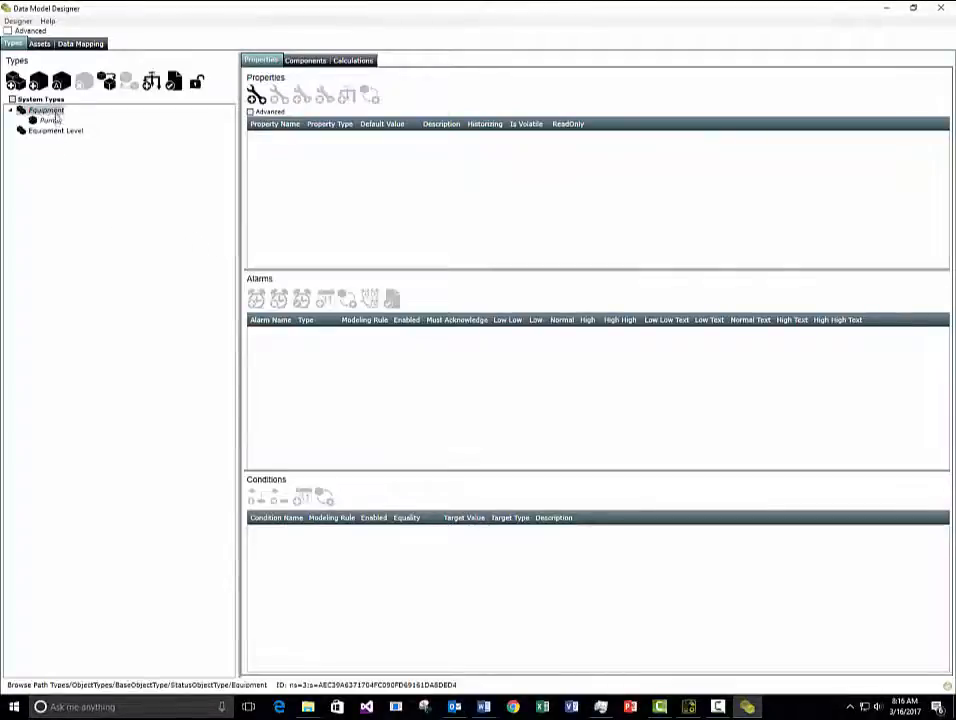
pyautogui.click(50, 120)
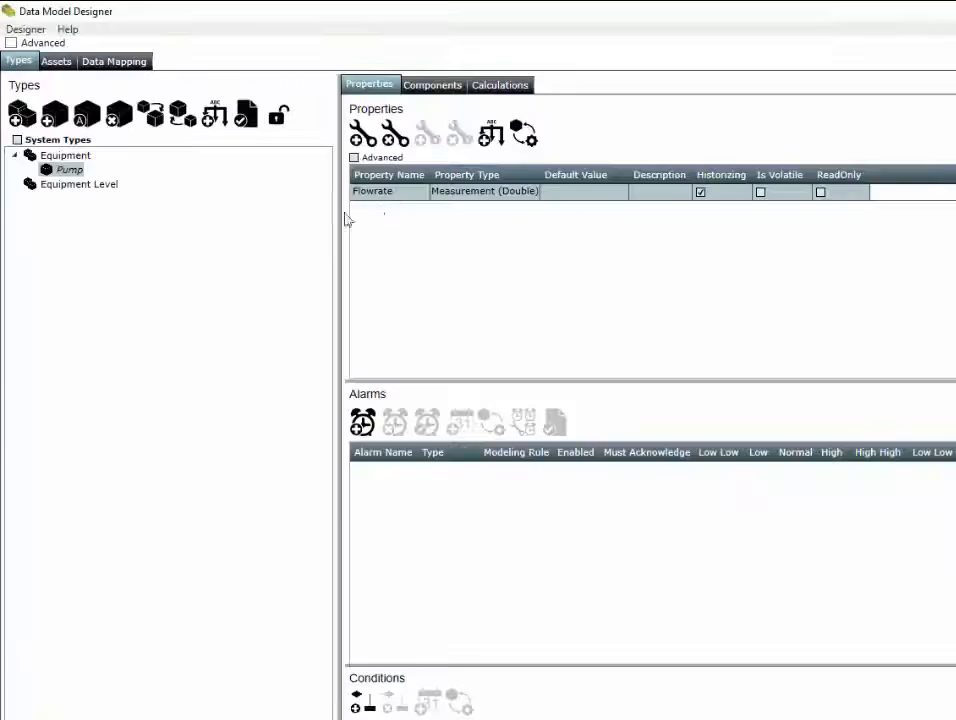
pyautogui.moveTo(336, 222); pyautogui.dragTo(325, 221)
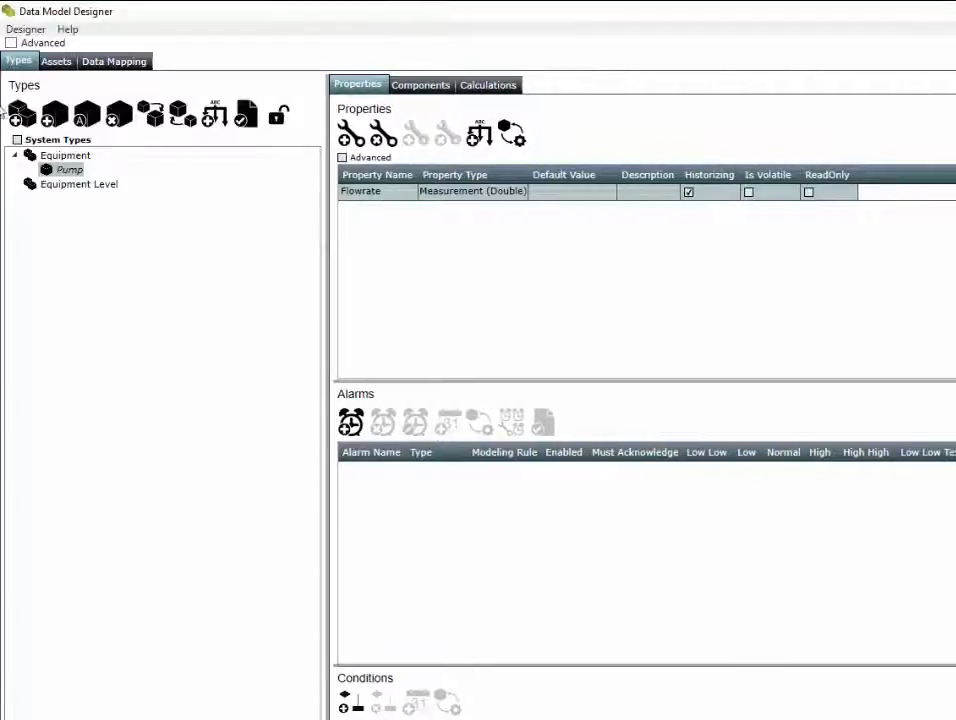
pyautogui.click(56, 61)
# Add an asset 'Pump 123' of type Equipment > Pump under the top Assets node.
pyautogui.click(54, 140)
pyautogui.click(87, 113)
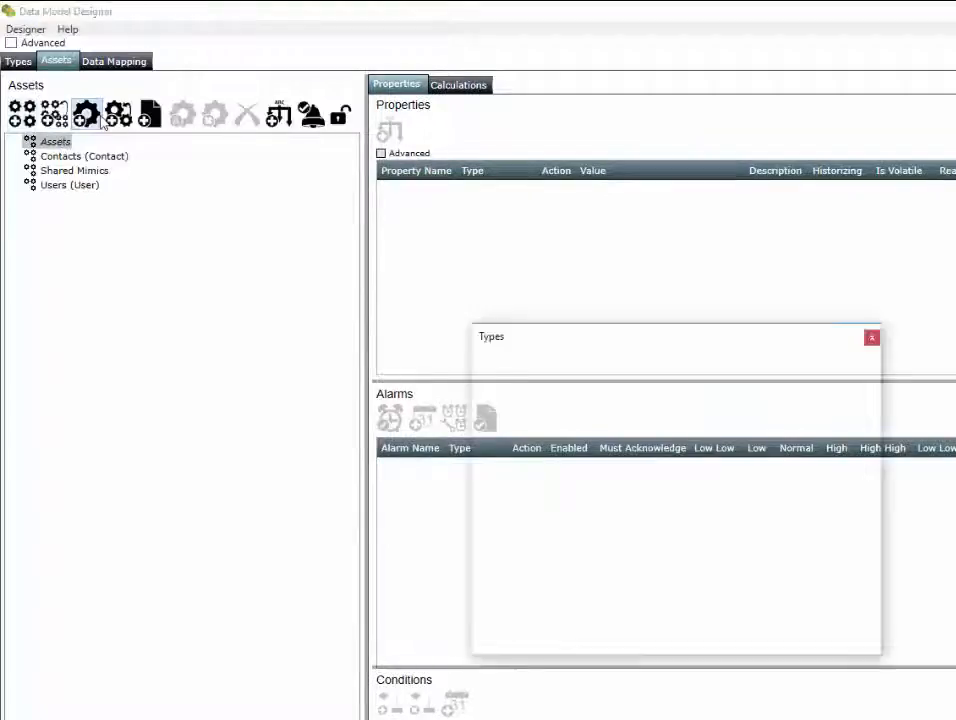
pyautogui.doubleClick(540, 395)
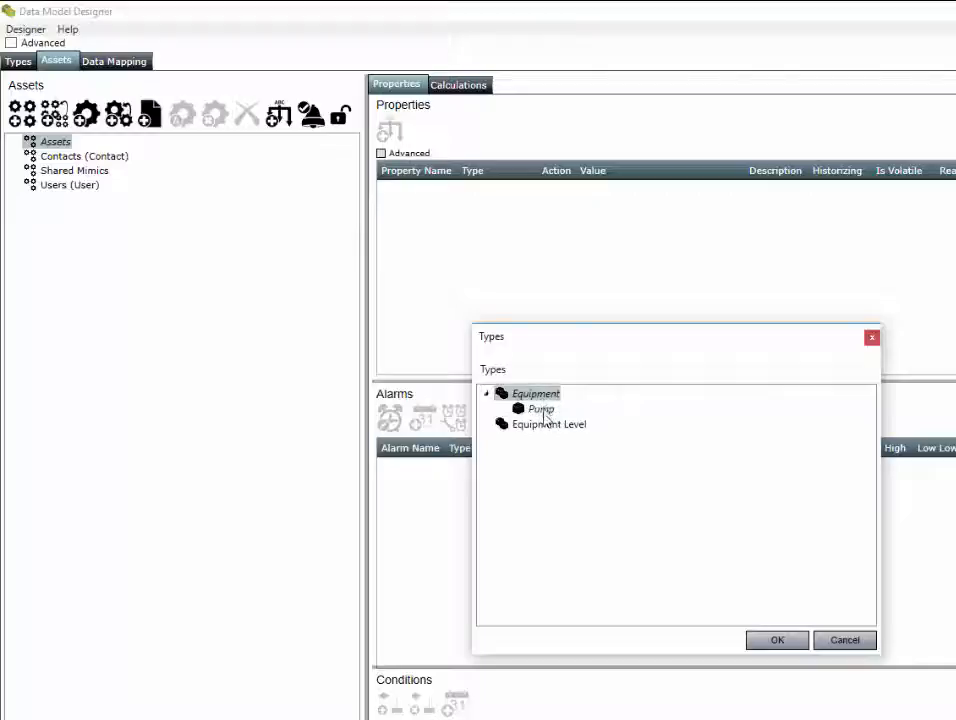
pyautogui.click(541, 409)
pyautogui.click(777, 639)
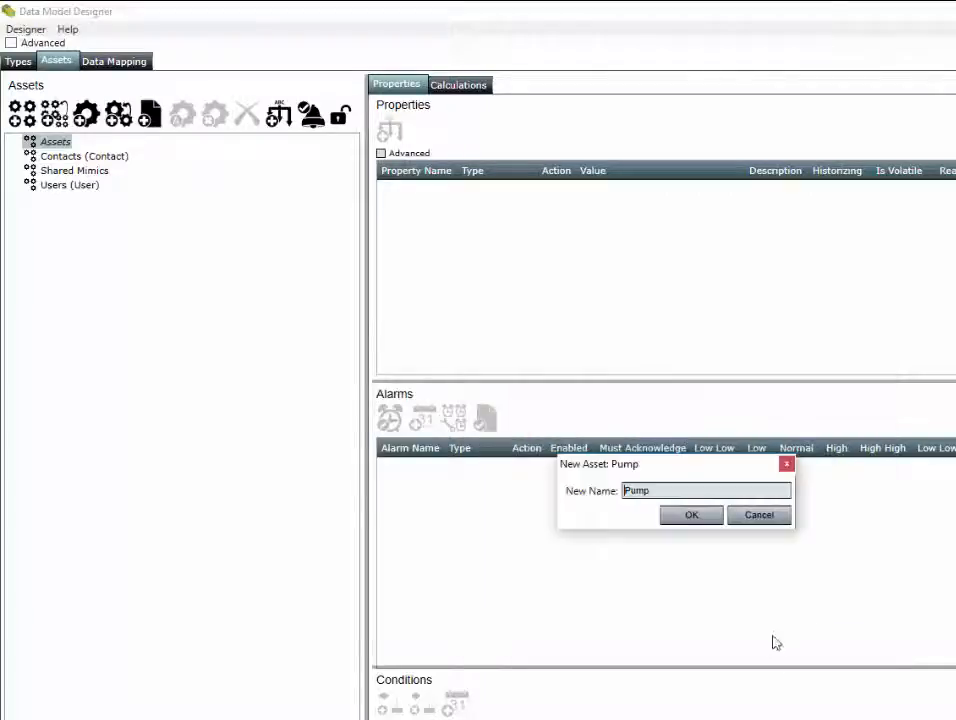
pyautogui.click(702, 490)
pyautogui.write('123')
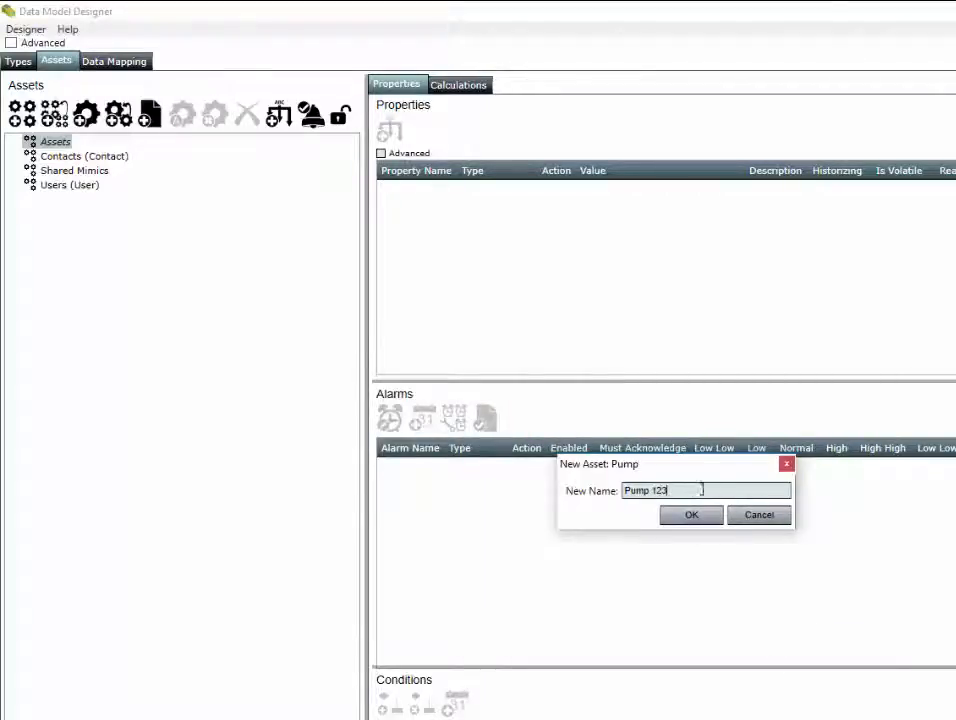
pyautogui.click(688, 515)
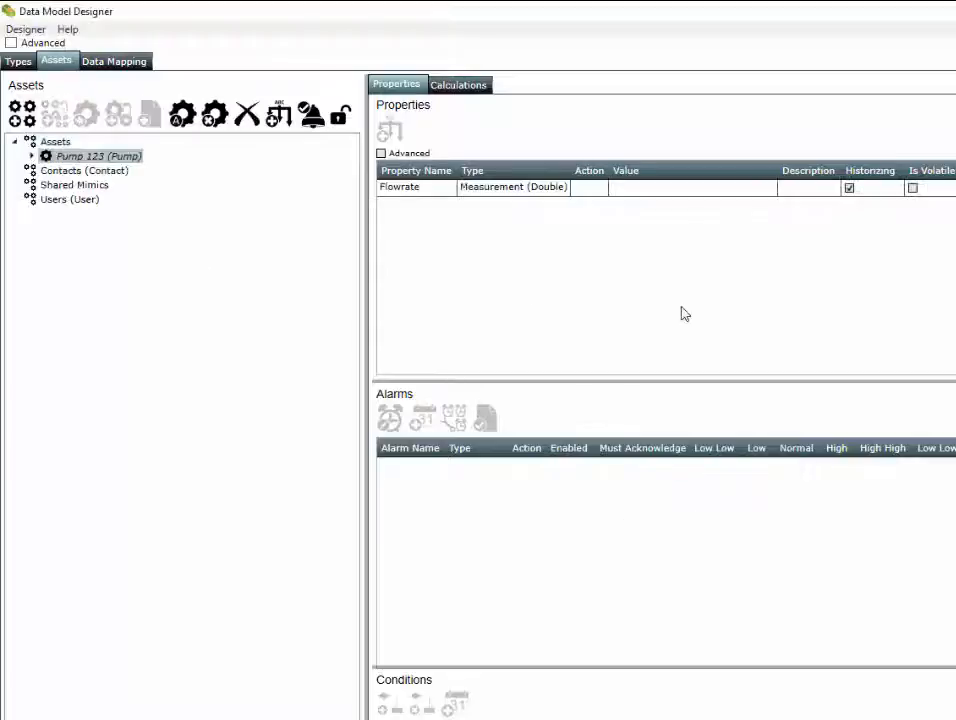
pyautogui.click(31, 156)
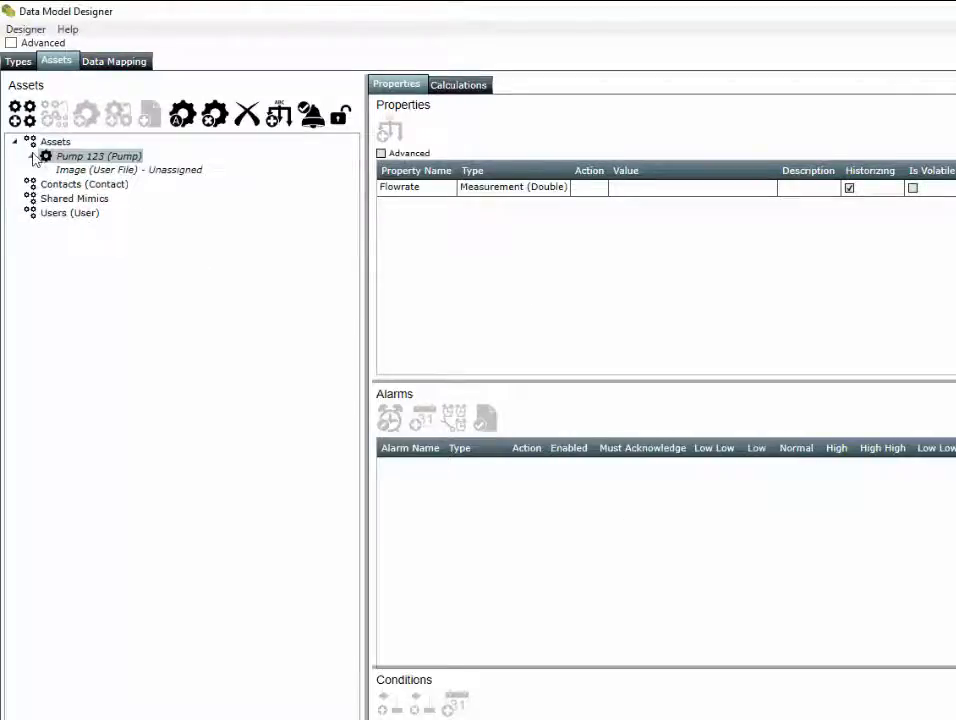
# On Data Mapping, change the connector server address host and port to localhost:21000.
pyautogui.click(110, 62)
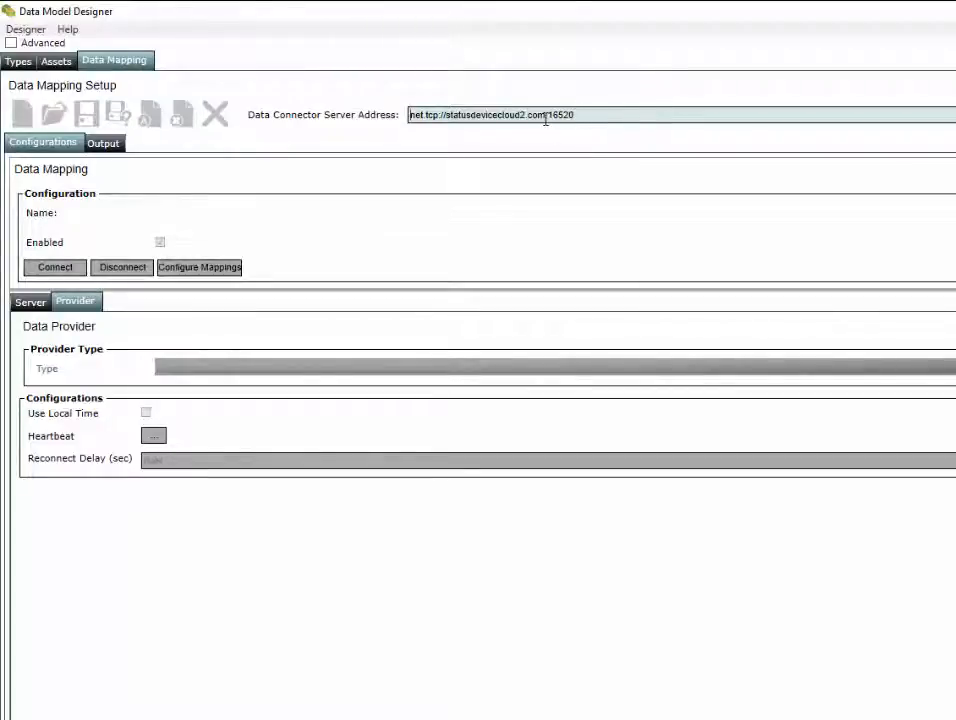
pyautogui.moveTo(577, 116); pyautogui.dragTo(445, 115)
pyautogui.write('loca')
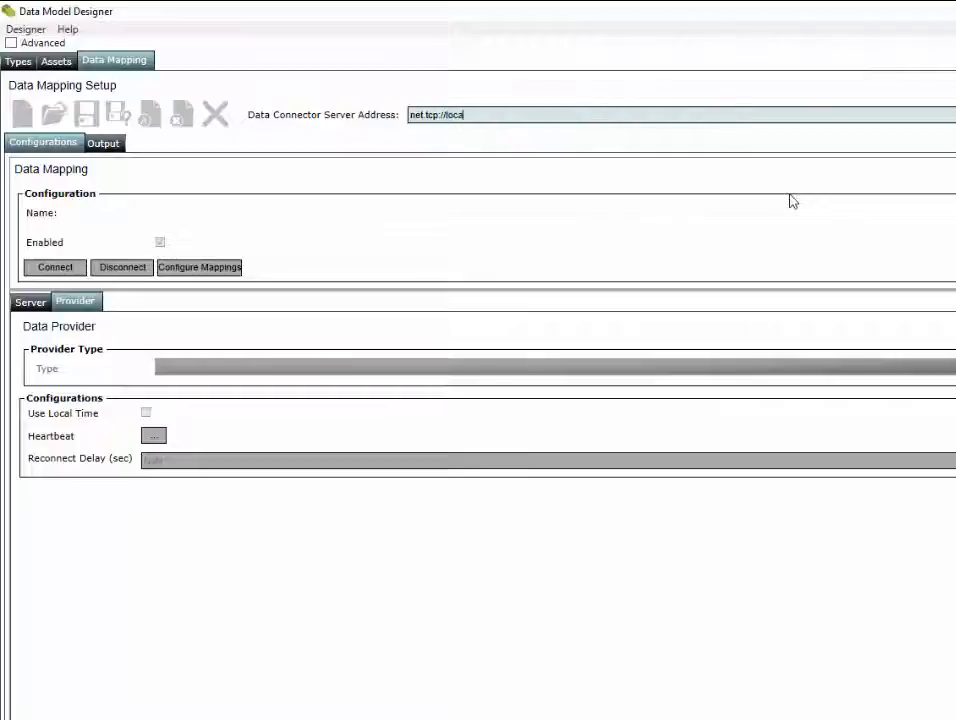
pyautogui.write('lhost')
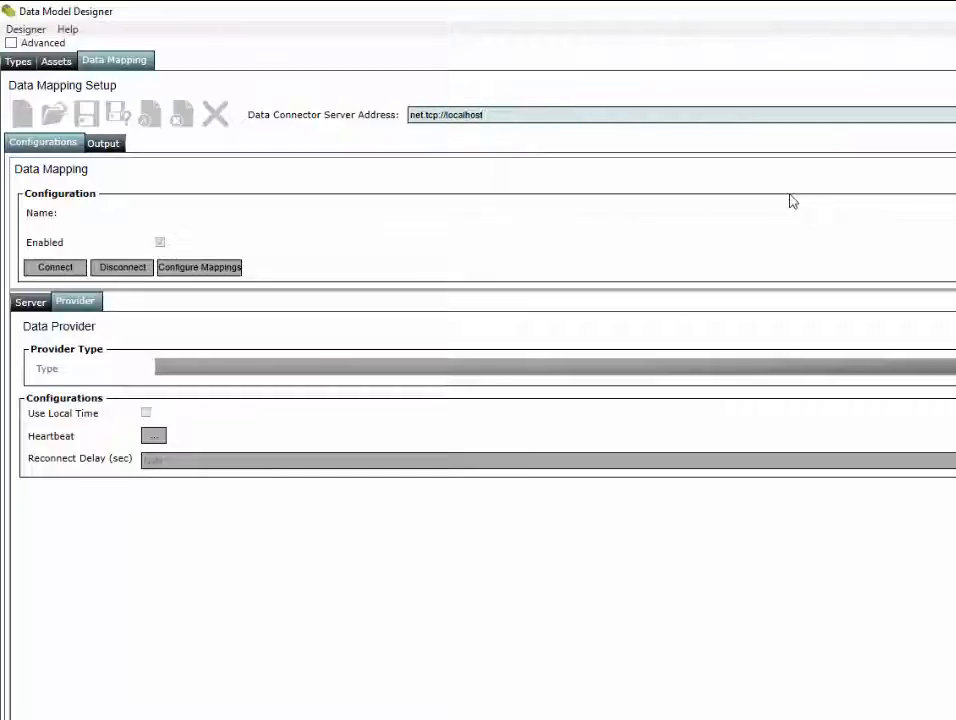
pyautogui.write(':21000')
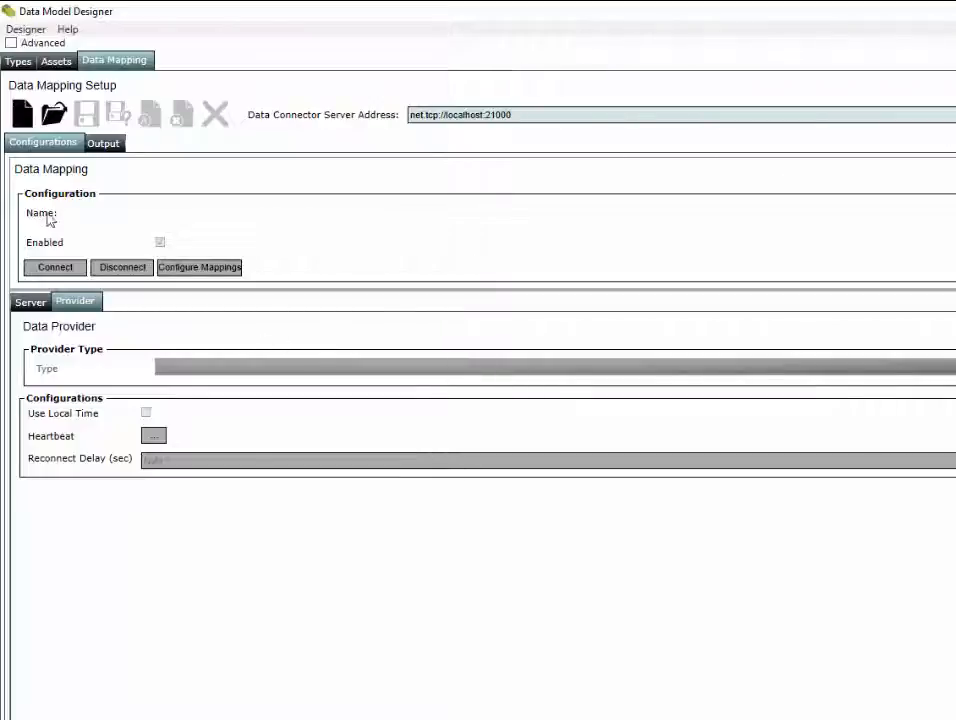
# Create a new data mapping configuration 'OPC DA' and set its provider type to OPCDA Client.
pyautogui.click(24, 114)
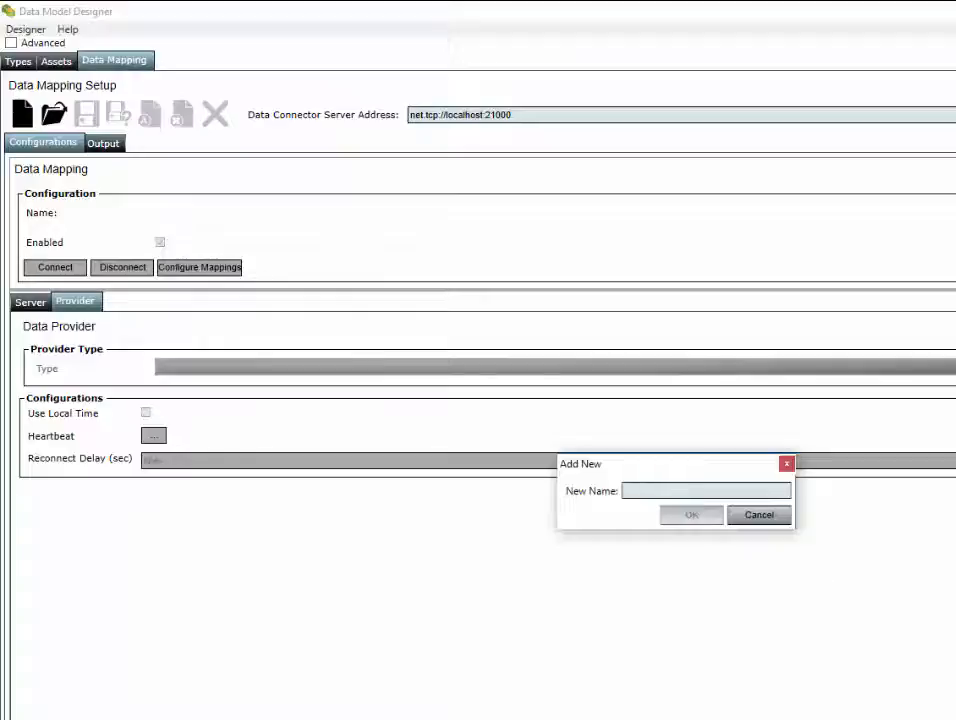
pyautogui.write('OPC D')
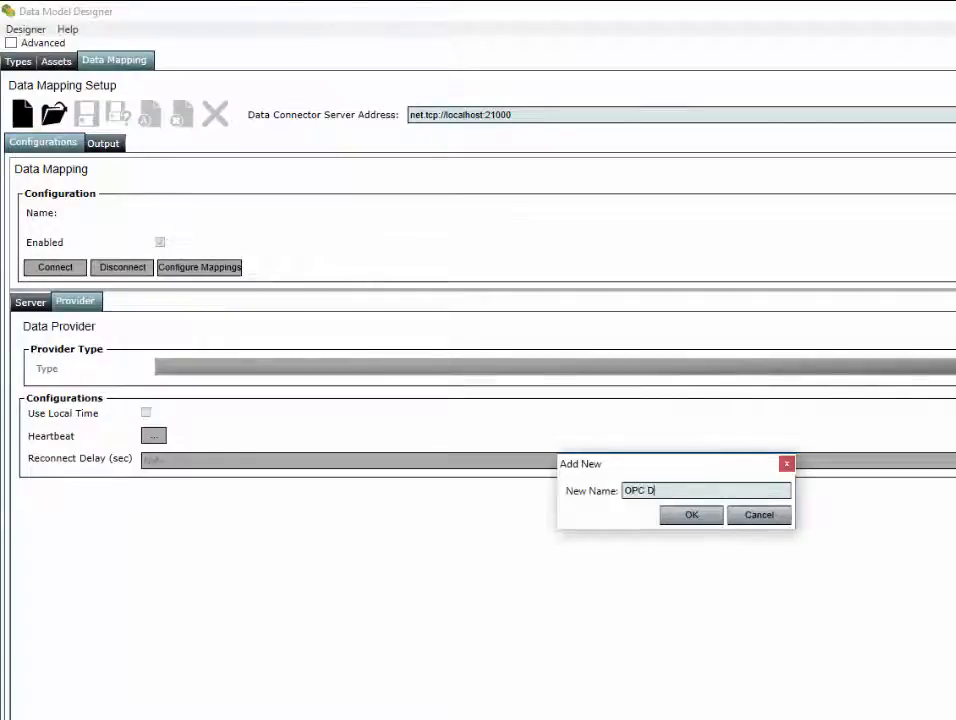
pyautogui.write('A')
pyautogui.click(689, 515)
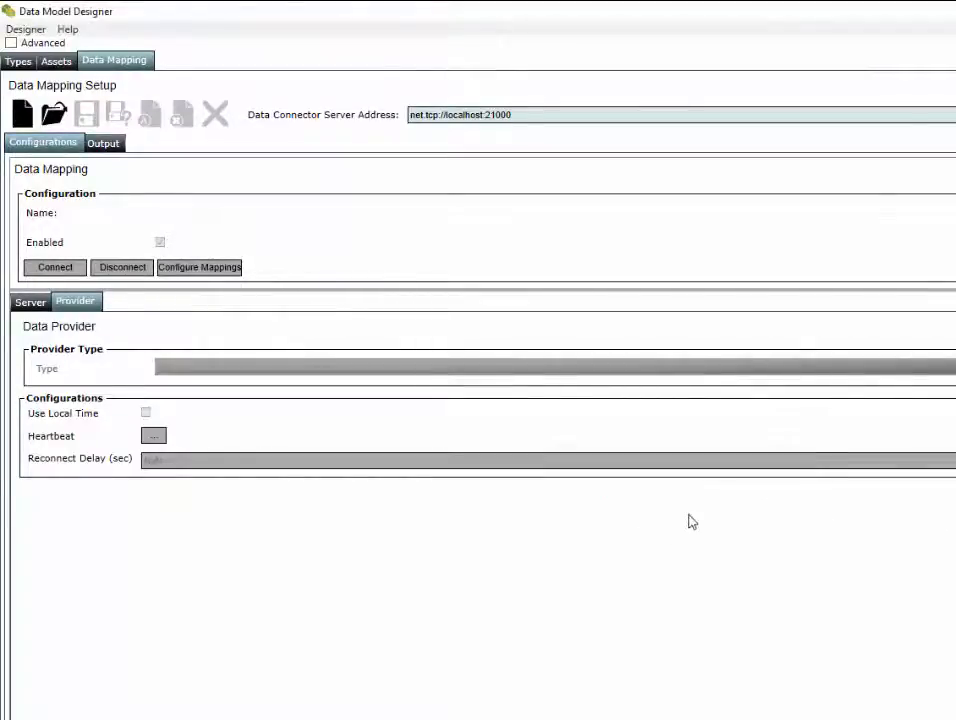
pyautogui.click(358, 367)
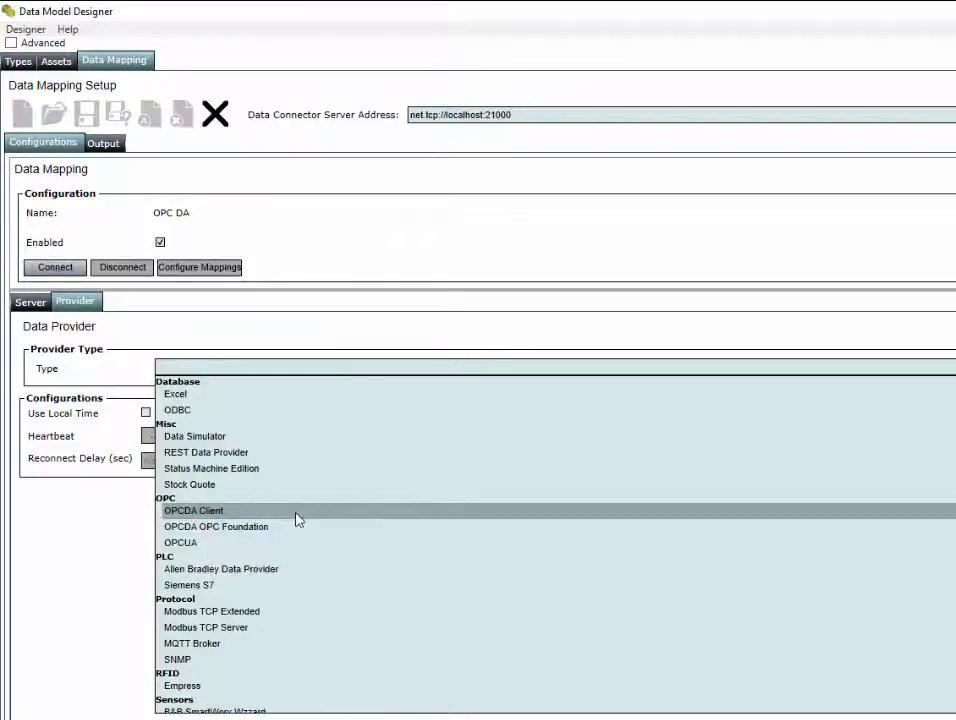
pyautogui.click(297, 519)
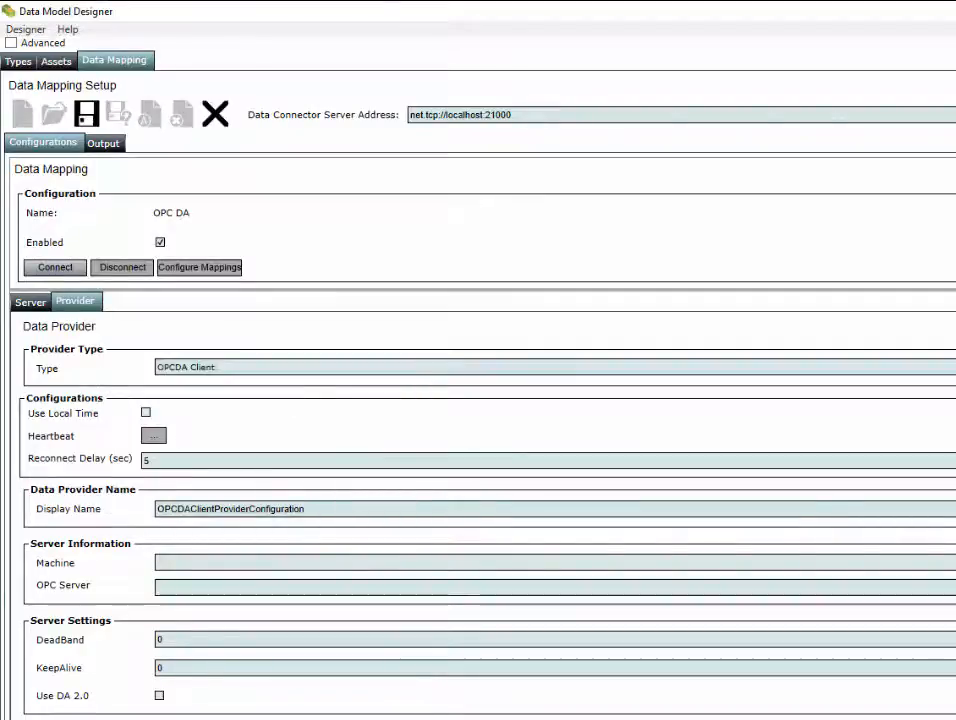
# Browse the local OPC servers, cancel without choosing one, and open Windows search.
pyautogui.click(954, 587)
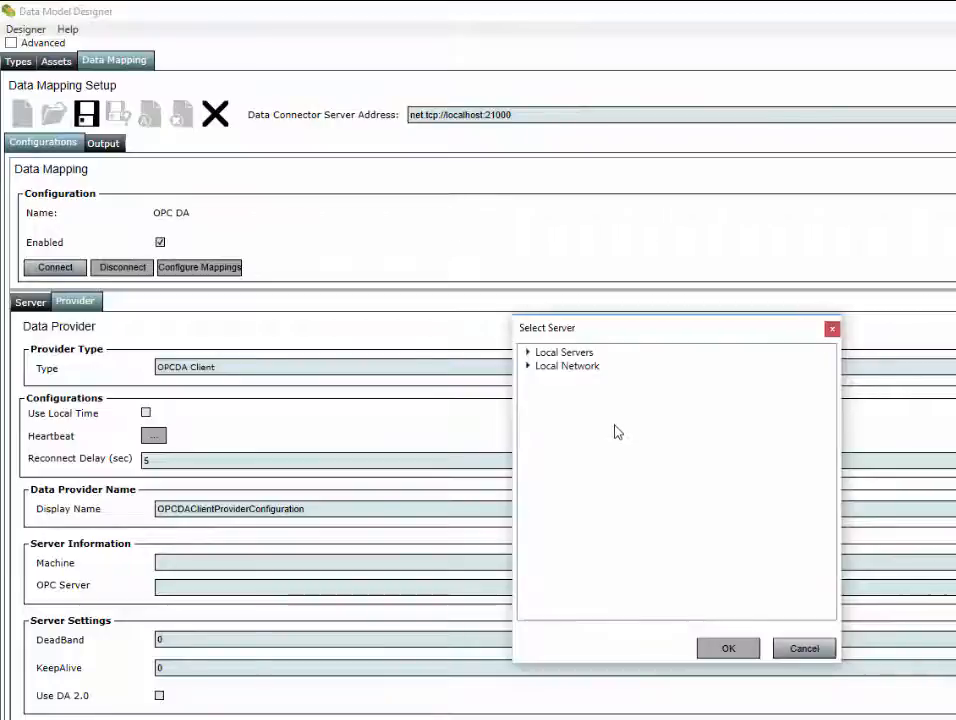
pyautogui.click(527, 352)
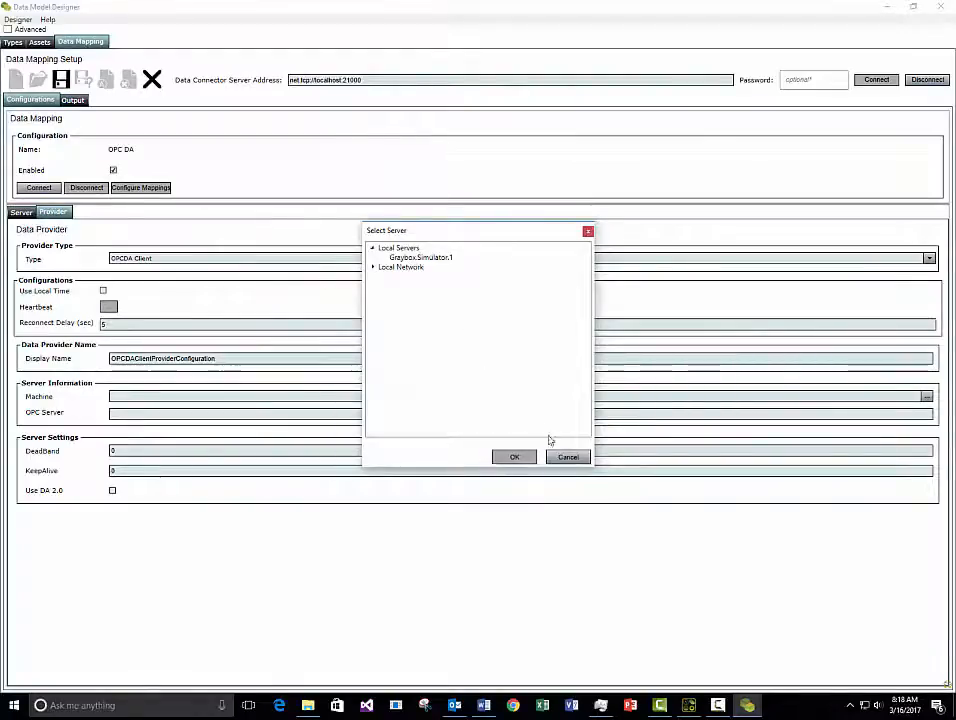
pyautogui.click(568, 457)
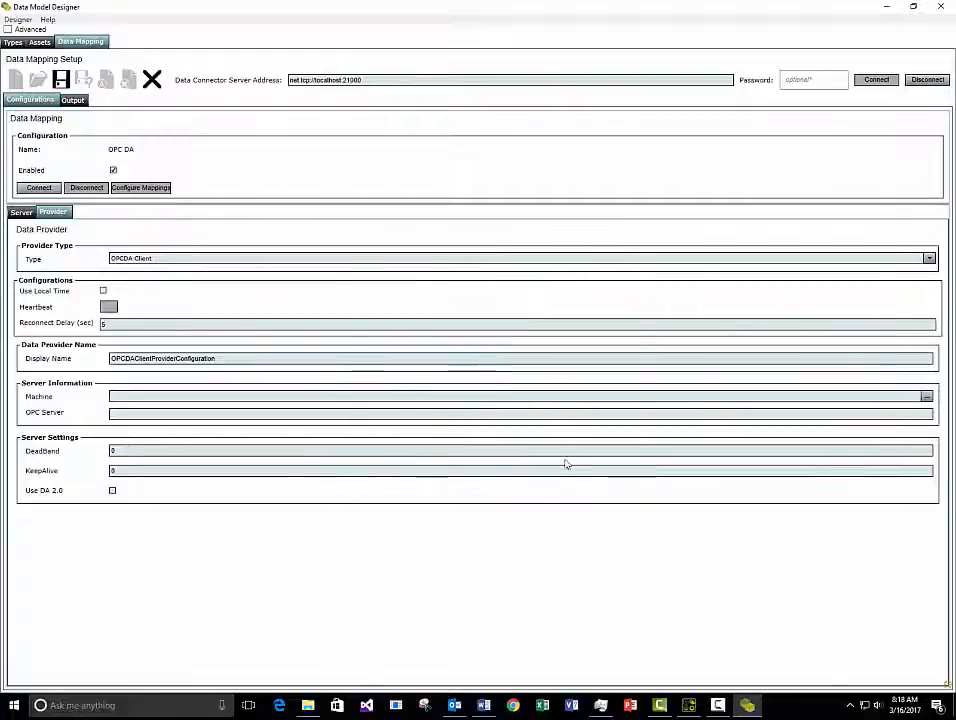
pyautogui.click(150, 708)
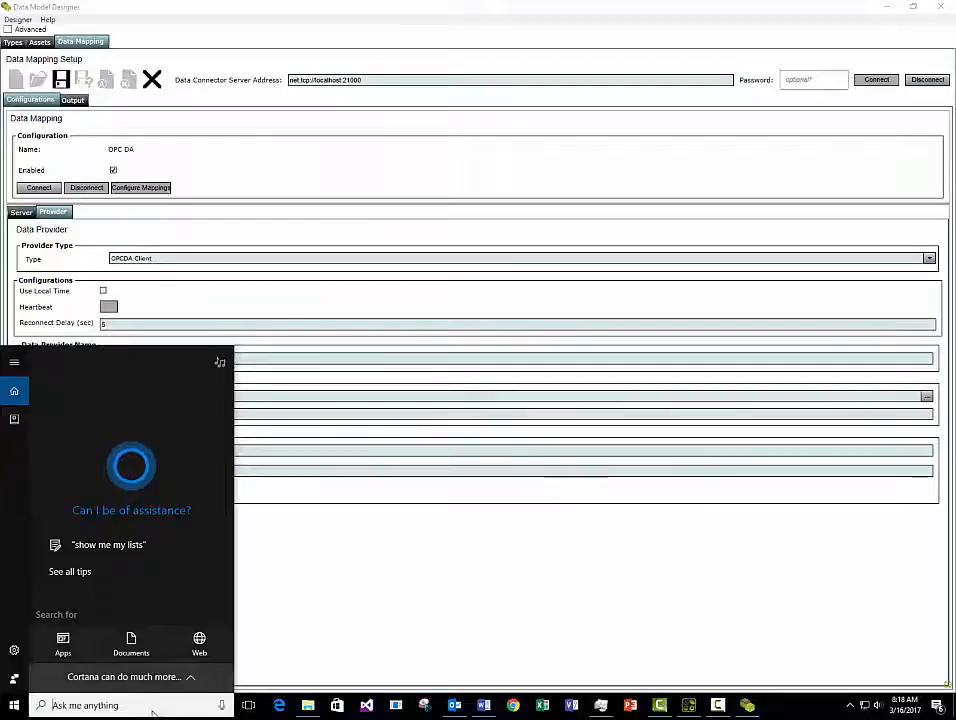
# Search Windows for 'opc' to confirm OPC Core Components are installed, then close search.
pyautogui.write('opc')
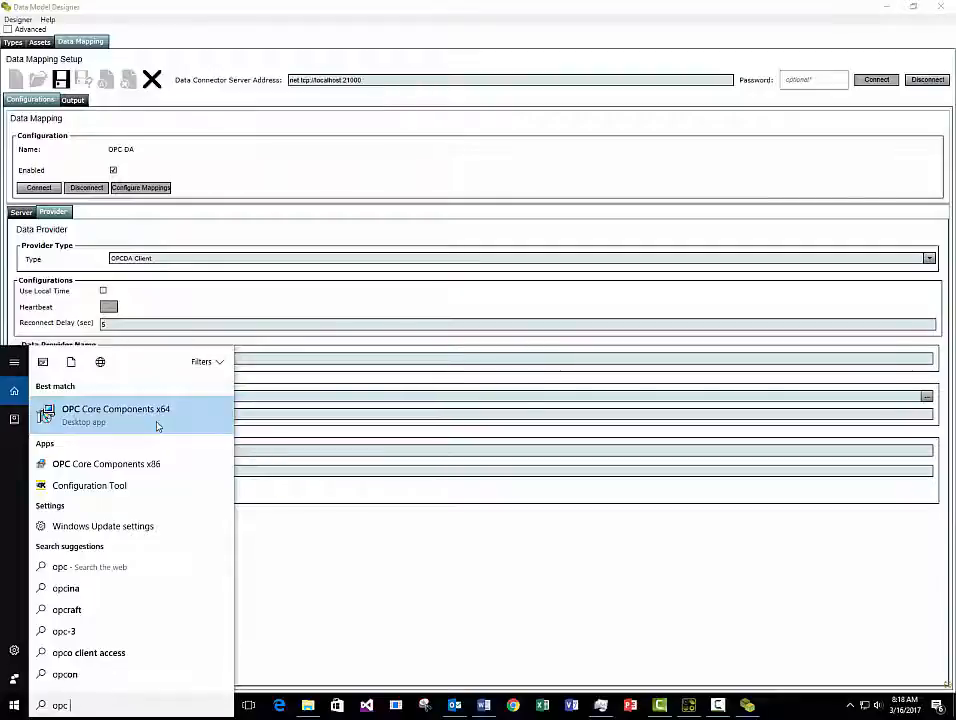
pyautogui.click(362, 315)
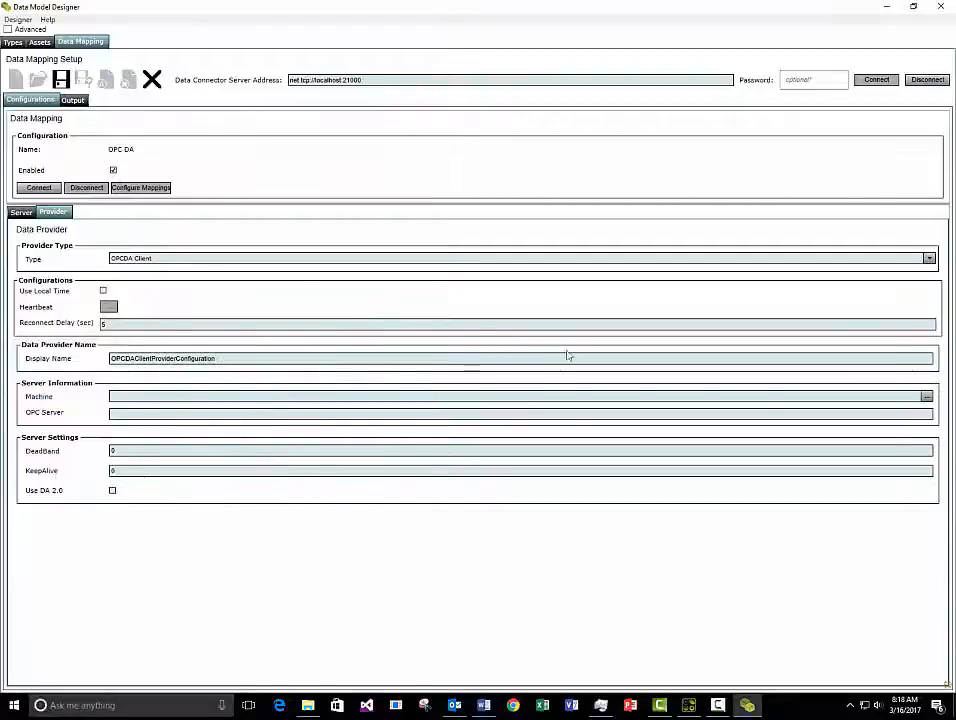
# Set the OPC DA provider's server to the local Graybox.Simulator.1 and show the Server settings.
pyautogui.click(926, 396)
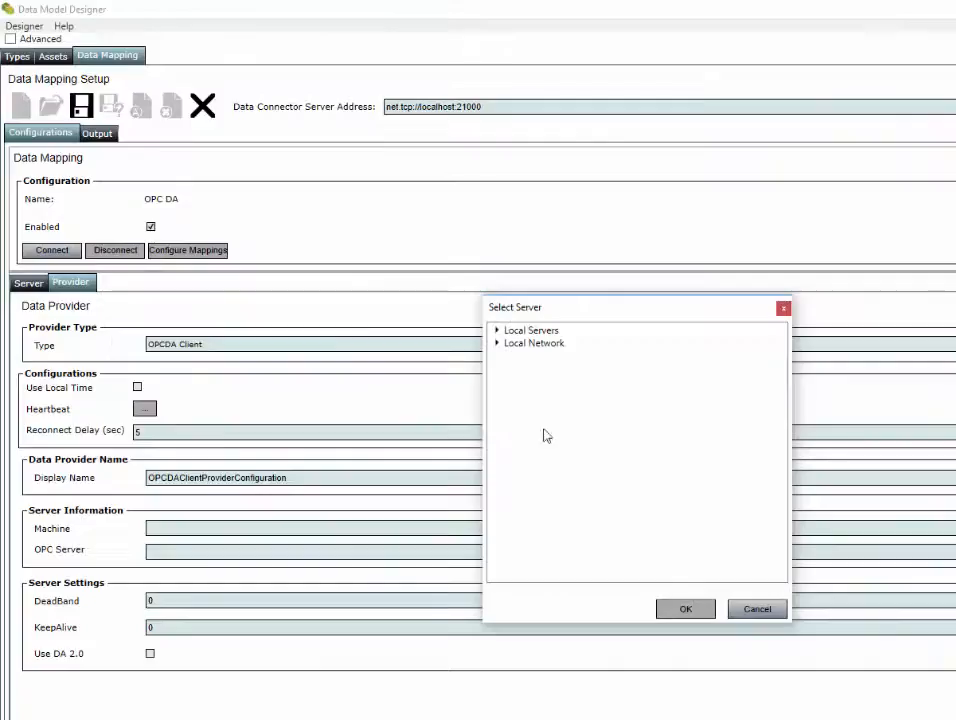
pyautogui.click(497, 330)
pyautogui.click(556, 343)
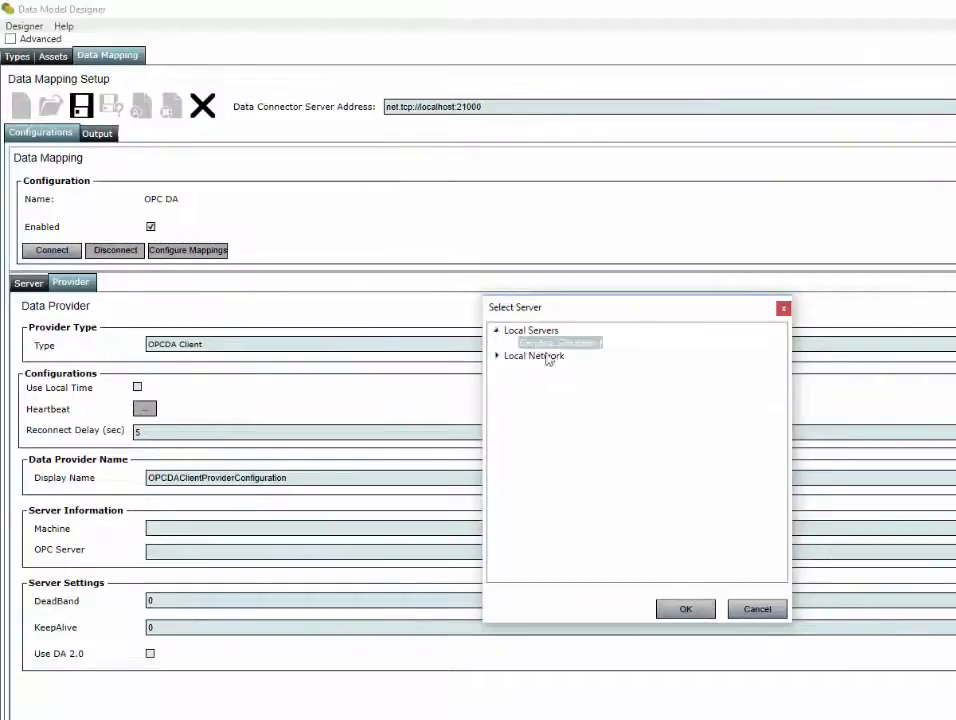
pyautogui.click(687, 611)
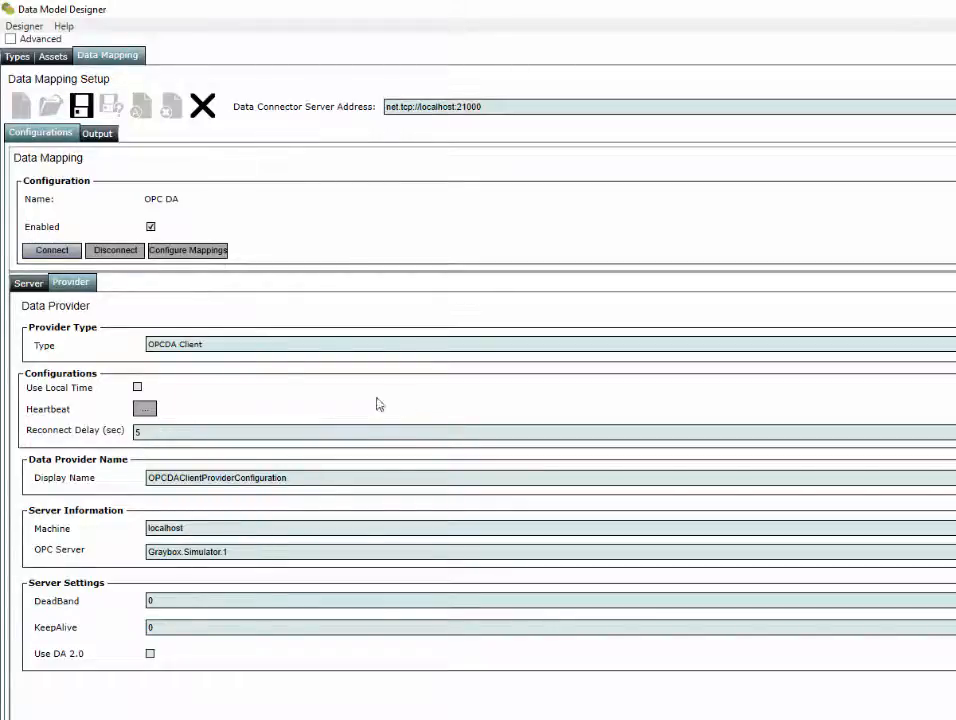
pyautogui.click(36, 290)
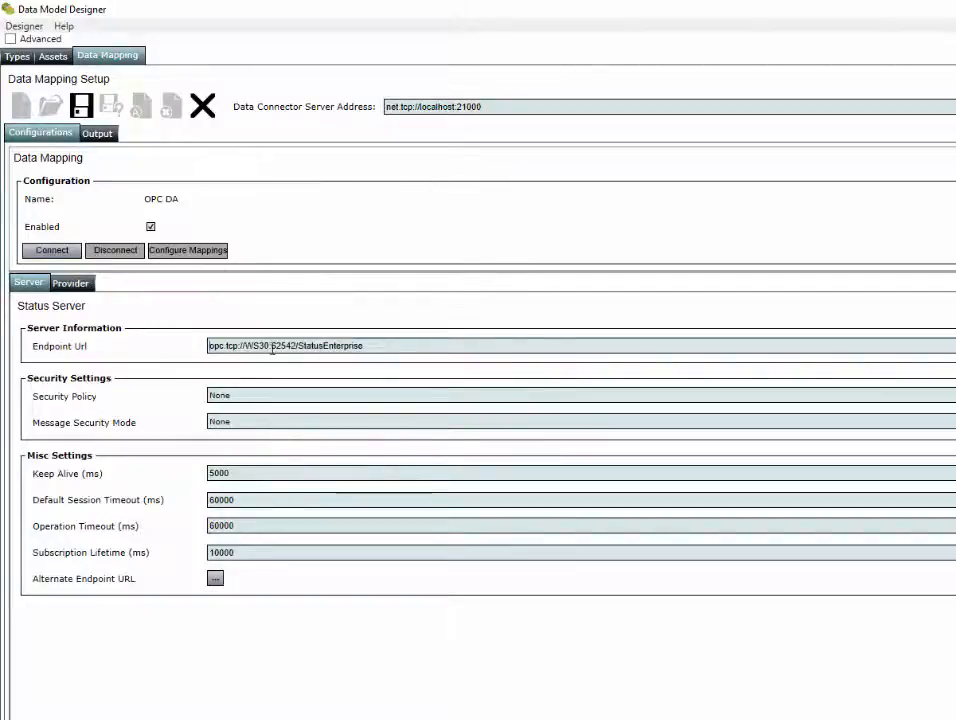
# Replace the endpoint URL host with localhost, giving opc.tcp://localhost:62542/StatusEnterprise.
pyautogui.moveTo(369, 347); pyautogui.dragTo(190, 348)
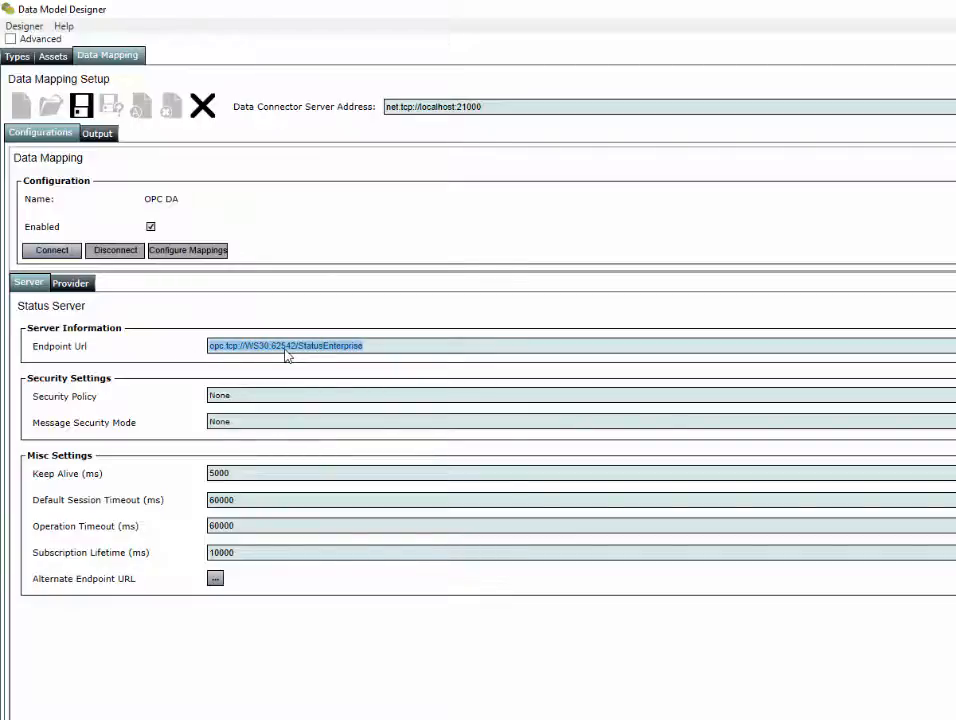
pyautogui.click(378, 346)
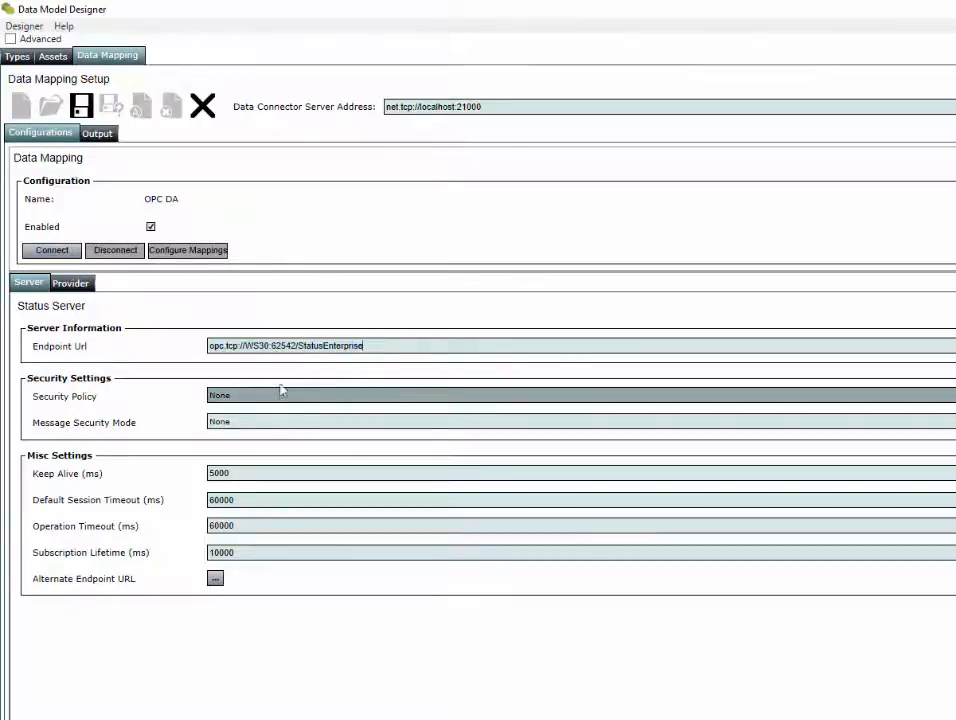
pyautogui.click(251, 346)
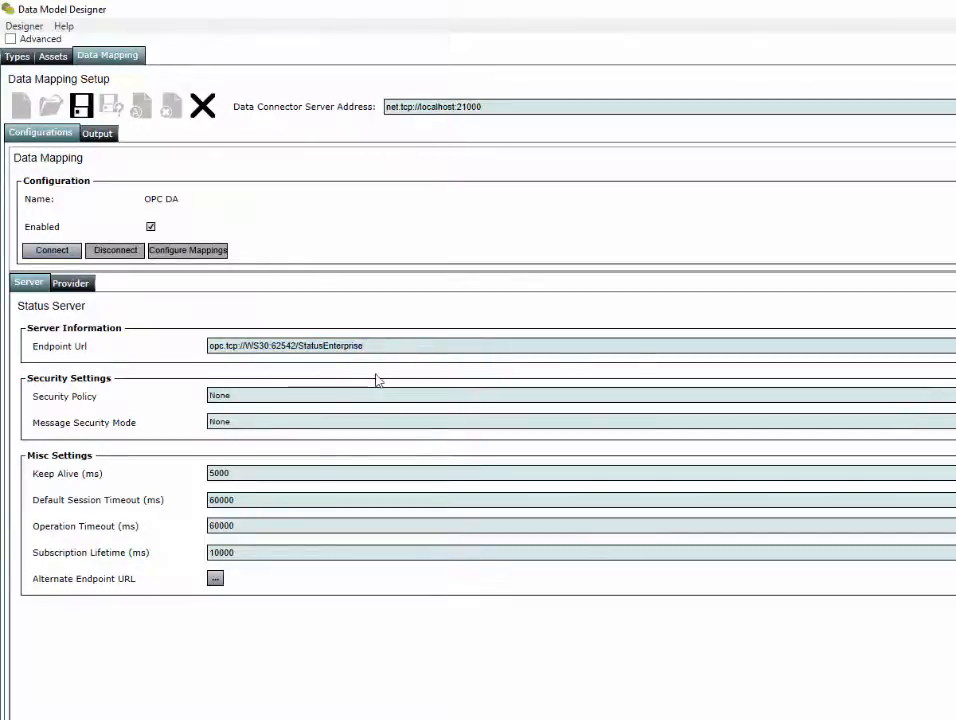
pyautogui.press('BackSpace')
pyautogui.press('Delete')
pyautogui.press('Delete')
pyautogui.press('Delete')
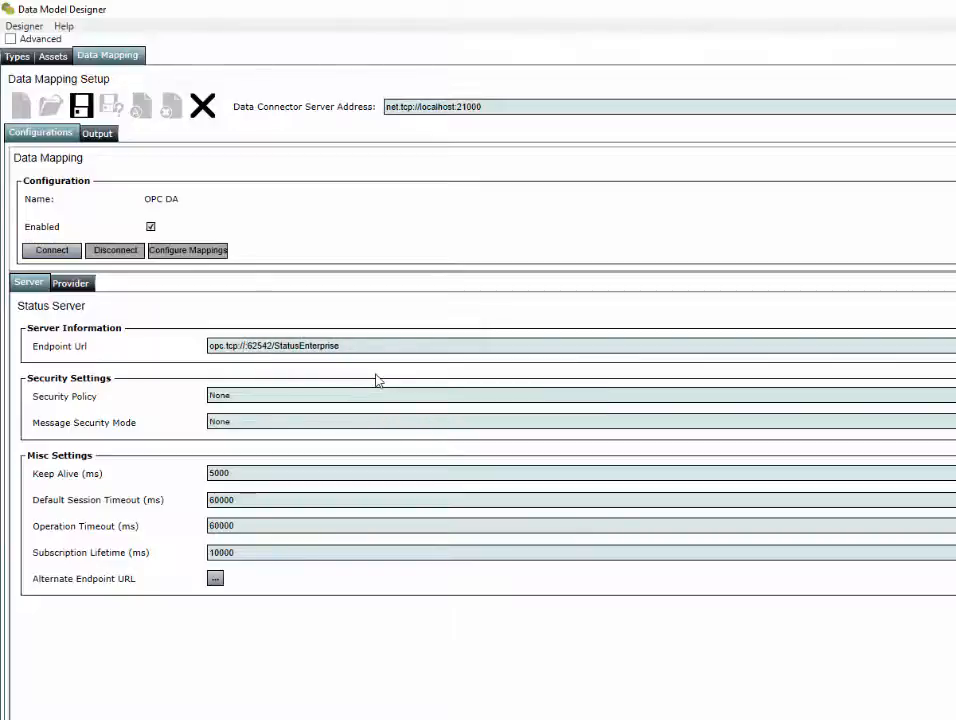
pyautogui.write('localhos')
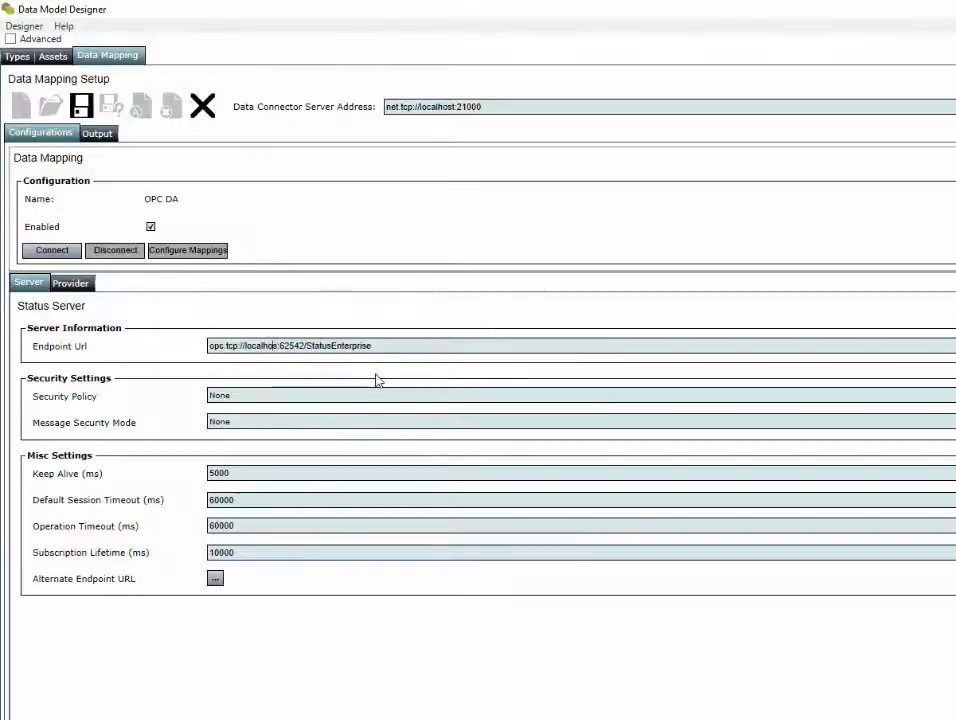
pyautogui.write('t')
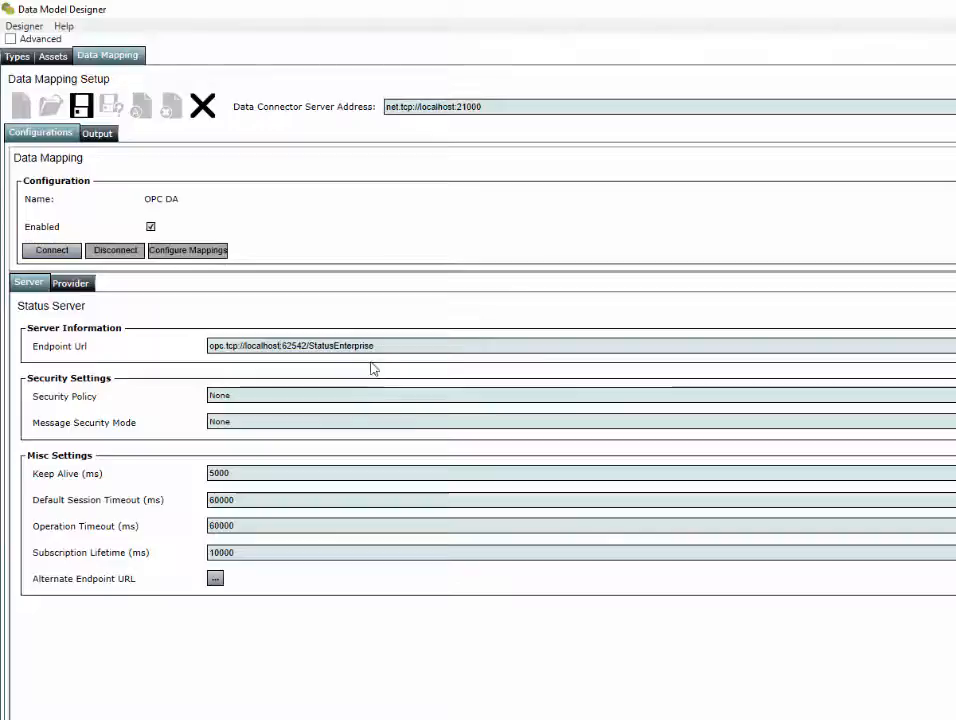
pyautogui.moveTo(410, 346); pyautogui.dragTo(165, 353)
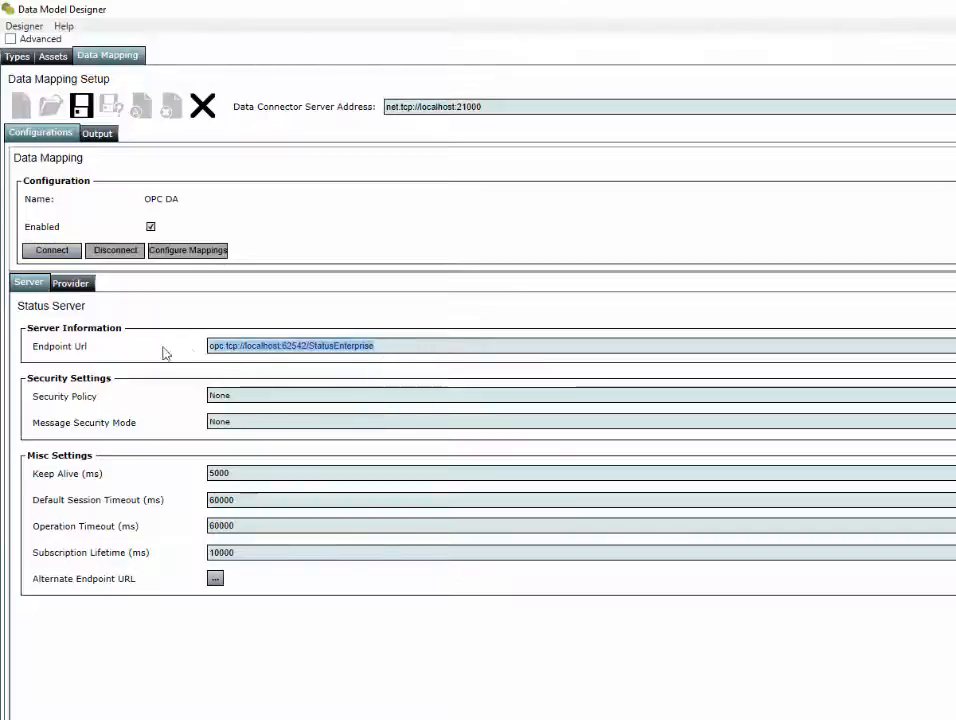
pyautogui.click(74, 285)
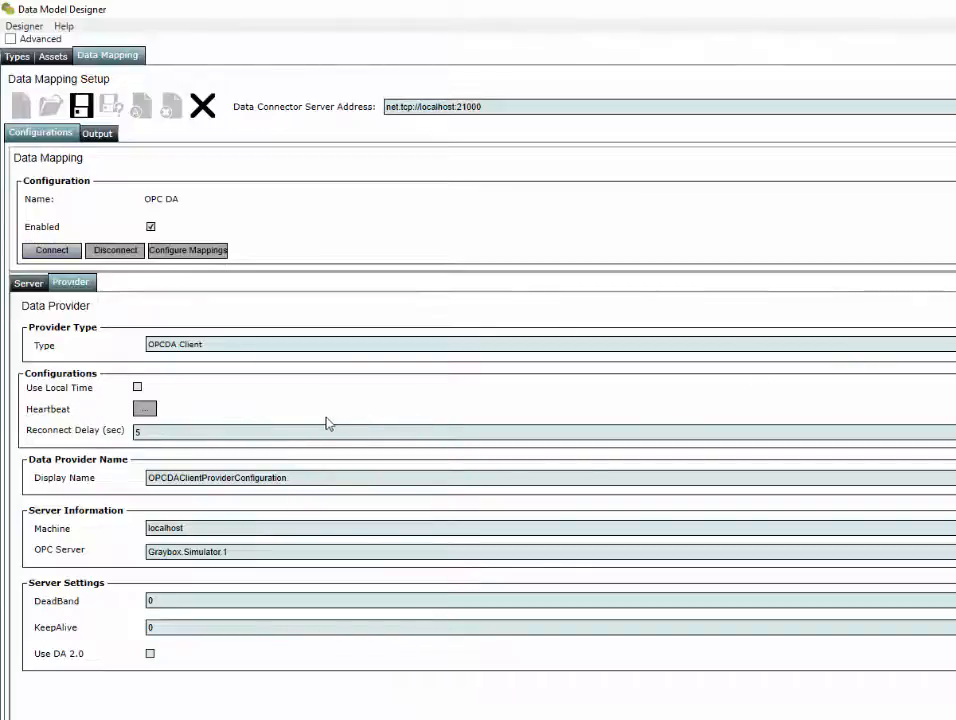
# Review the Server and Provider settings, then connect the OPC DA configuration.
pyautogui.click(29, 284)
pyautogui.click(72, 283)
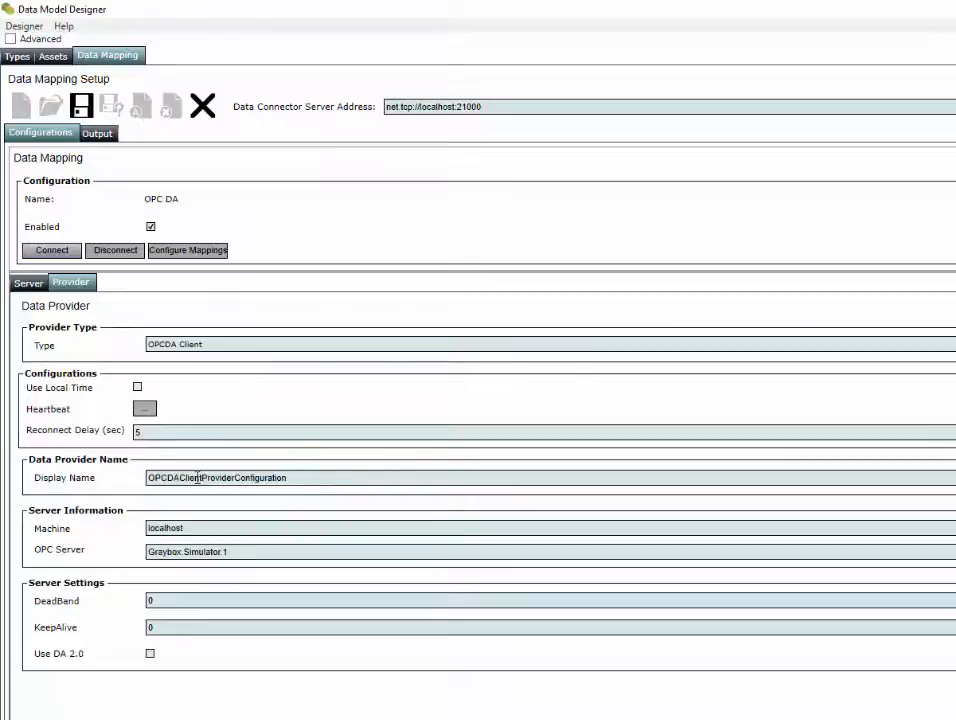
pyautogui.click(40, 250)
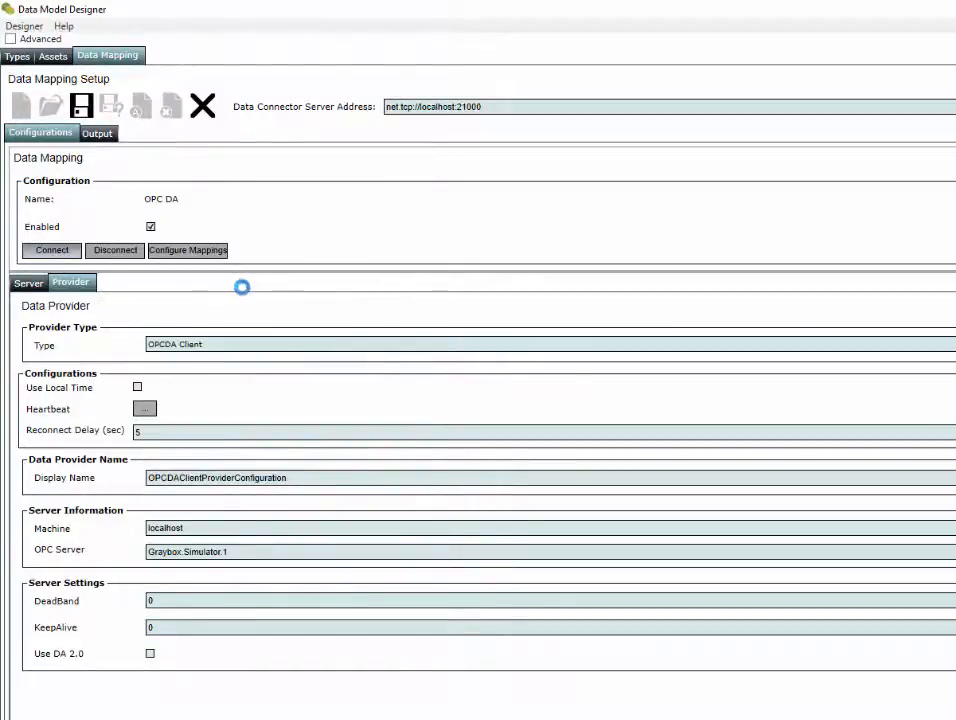
# In the mapping configuration, expand Assets and Pump 123 and select Flowrate's Value as the server item.
pyautogui.click(190, 255)
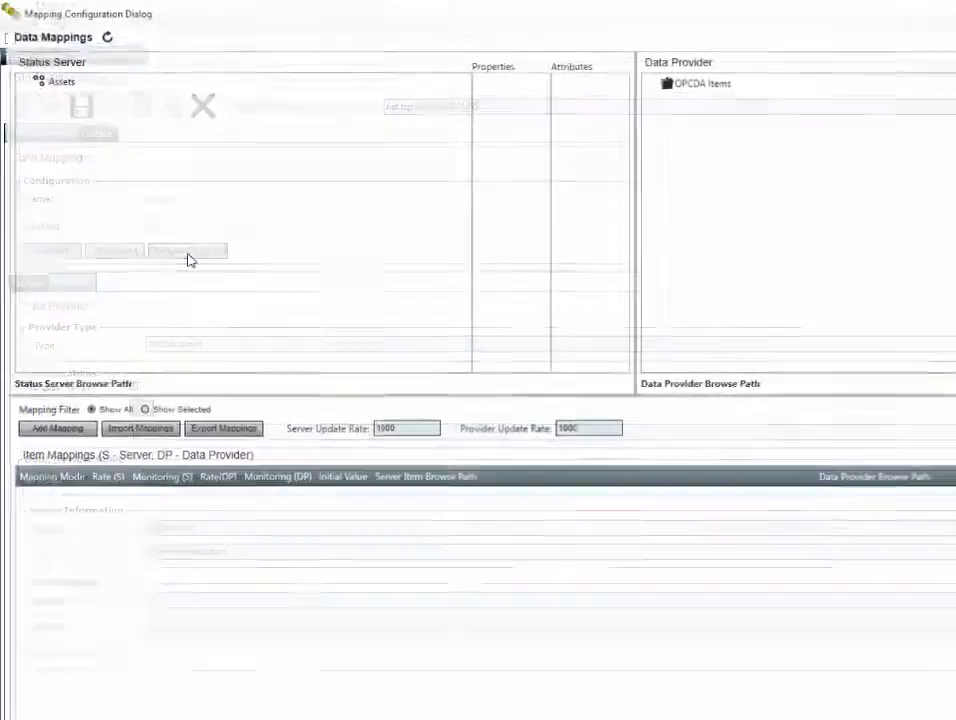
pyautogui.doubleClick(60, 79)
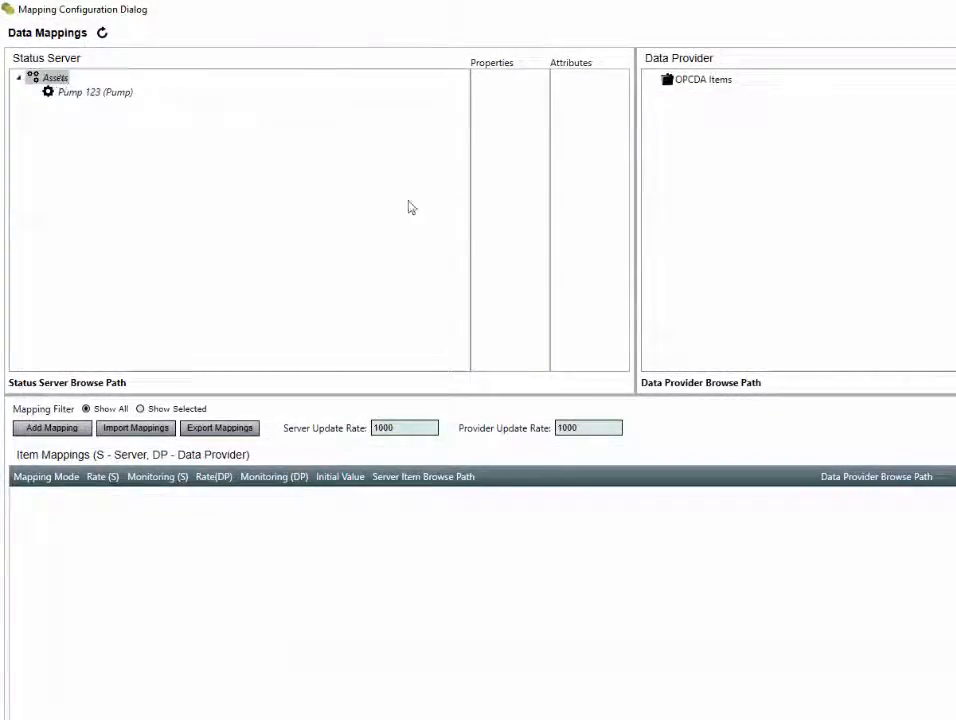
pyautogui.doubleClick(715, 81)
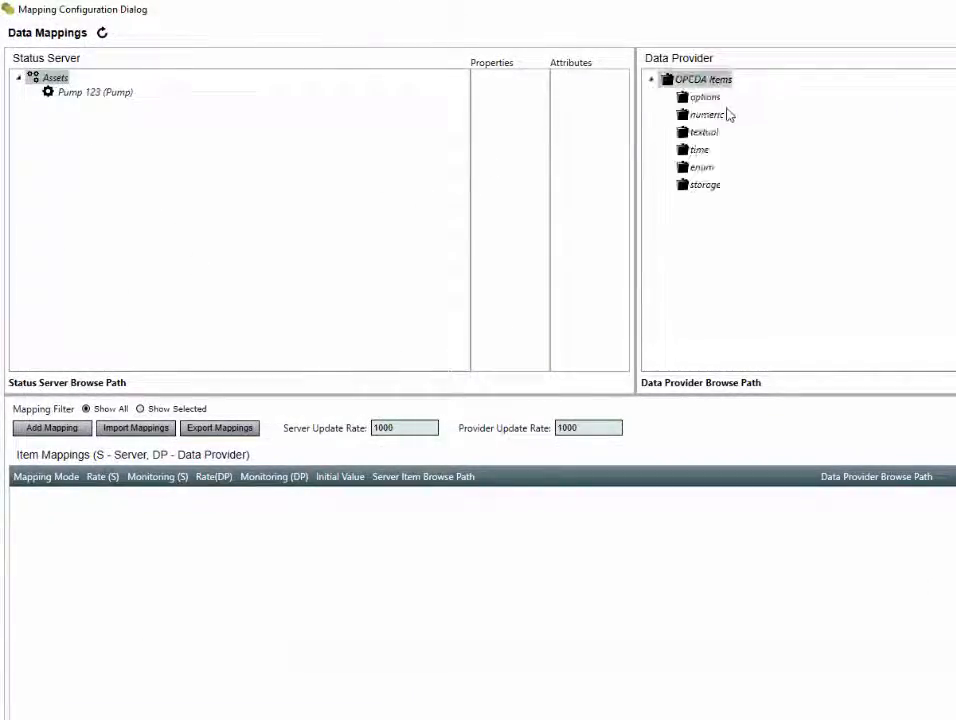
pyautogui.doubleClick(98, 92)
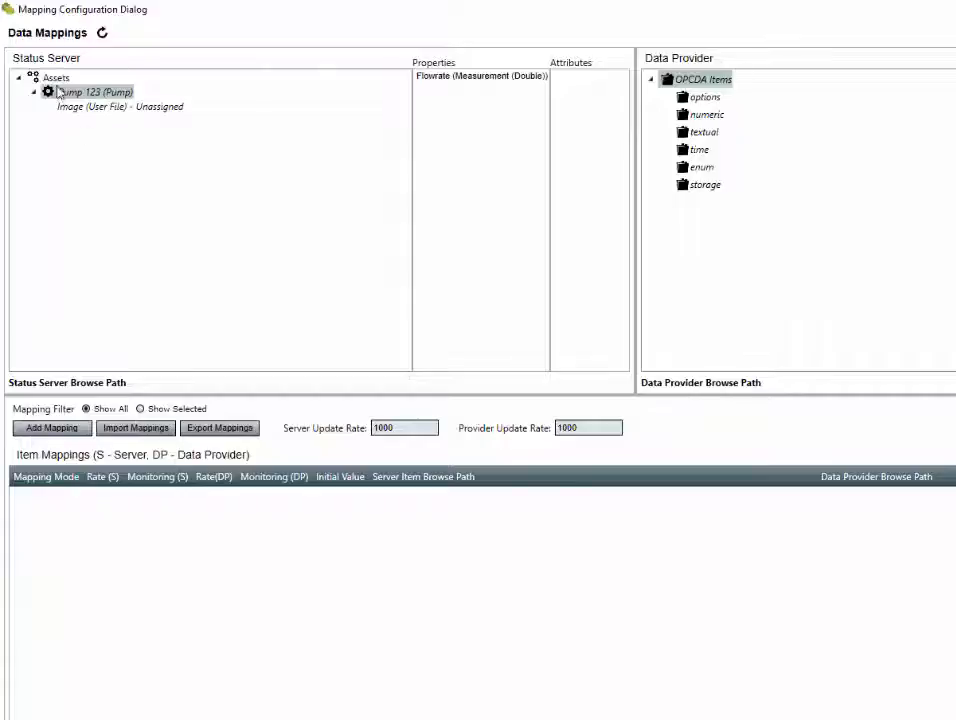
pyautogui.click(443, 80)
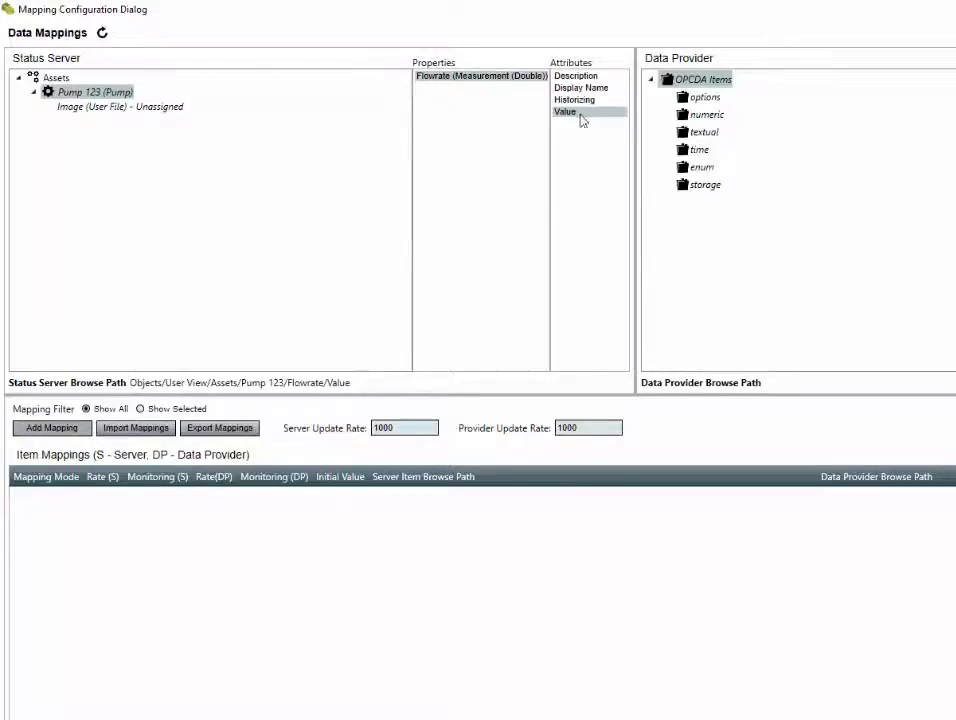
# Select the OPC DA item numeric > sin > double as the provider item to map.
pyautogui.doubleClick(706, 114)
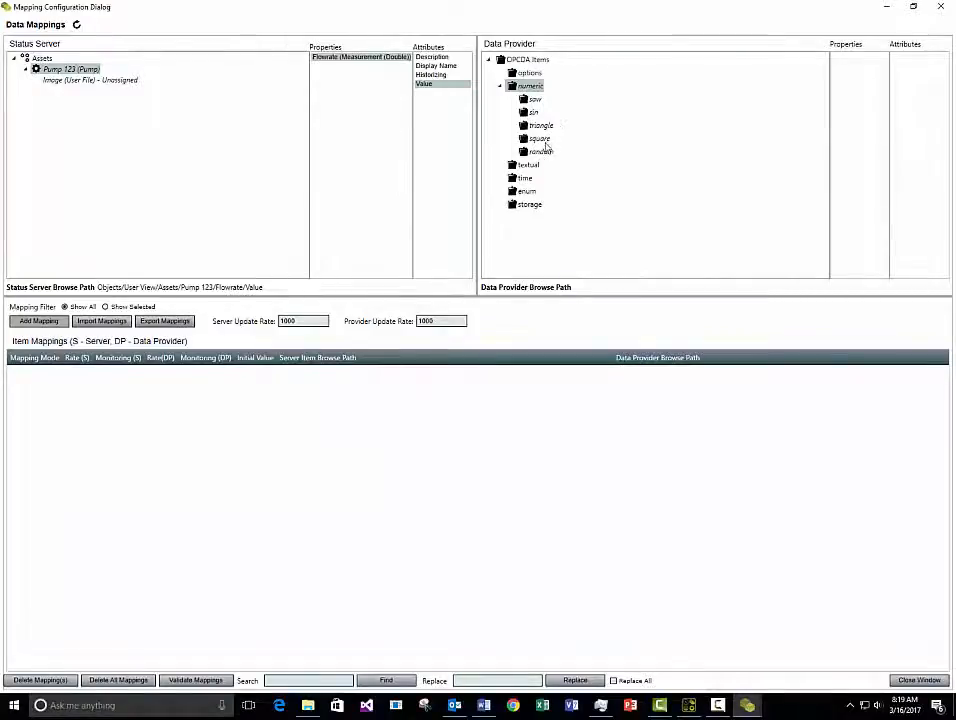
pyautogui.click(533, 112)
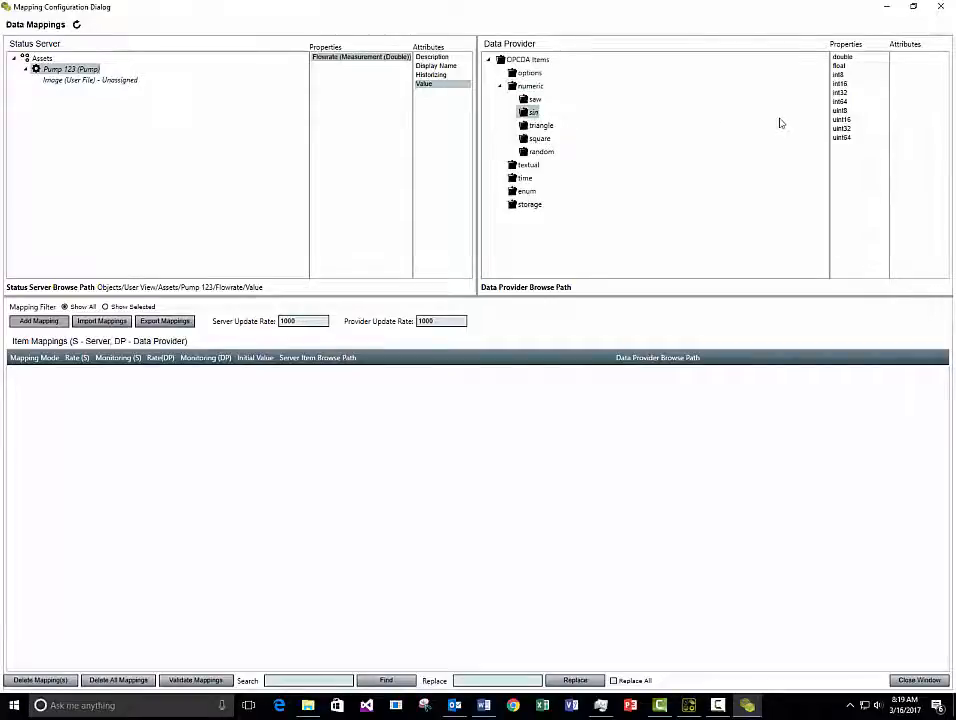
pyautogui.click(842, 57)
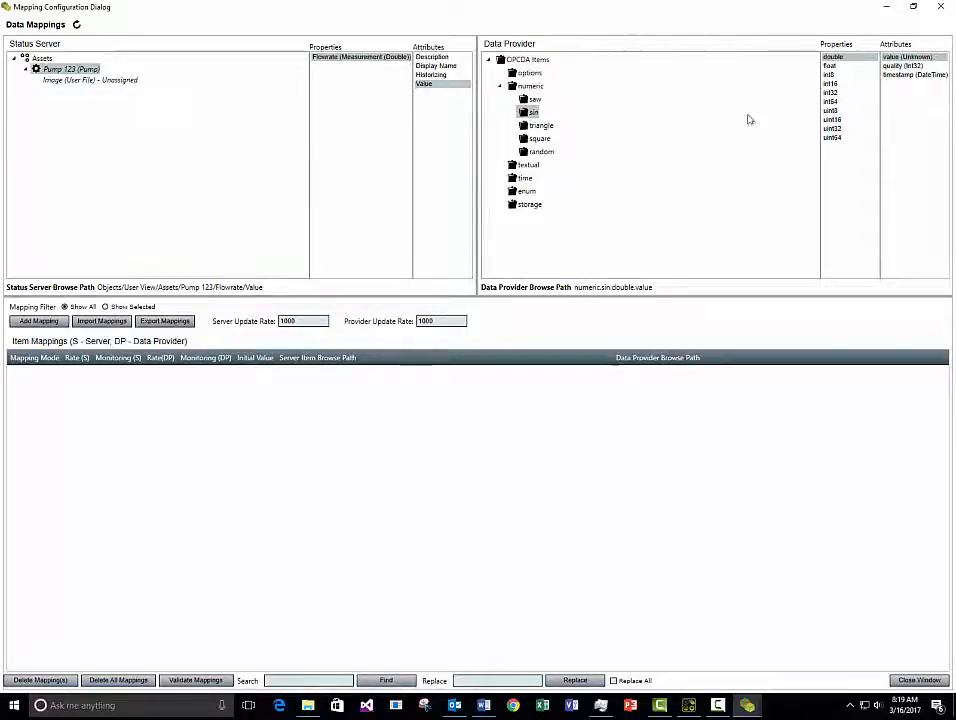
pyautogui.rightClick(837, 63)
# Add the numeric.sin.double.value to Pump 123 Flowrate/Value mapping in ToServer mode, then close the dialog.
pyautogui.click(860, 70)
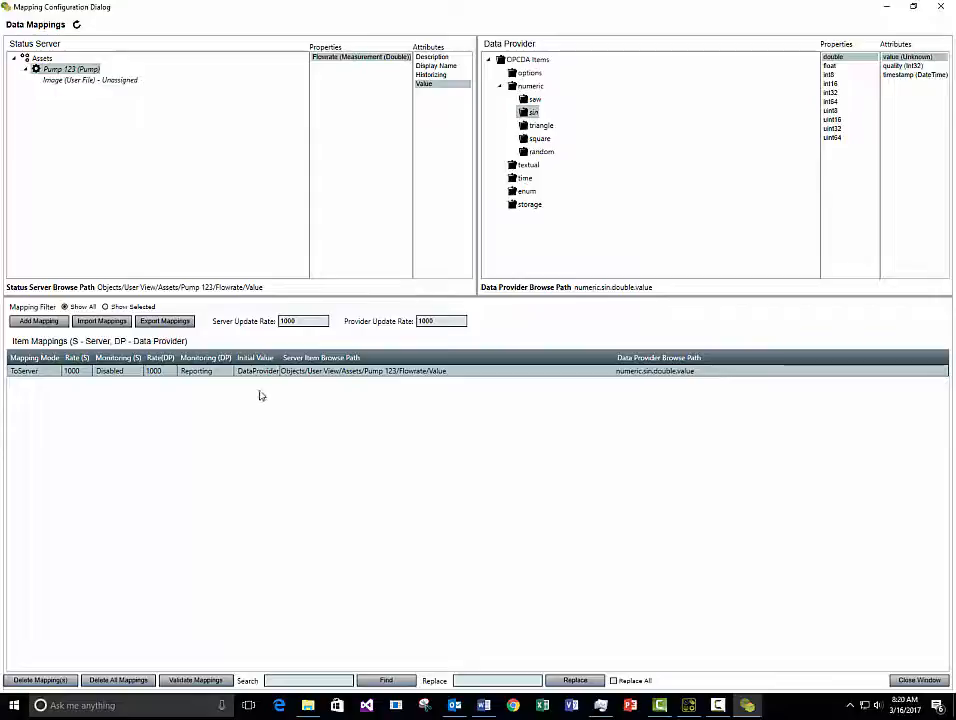
pyautogui.click(47, 375)
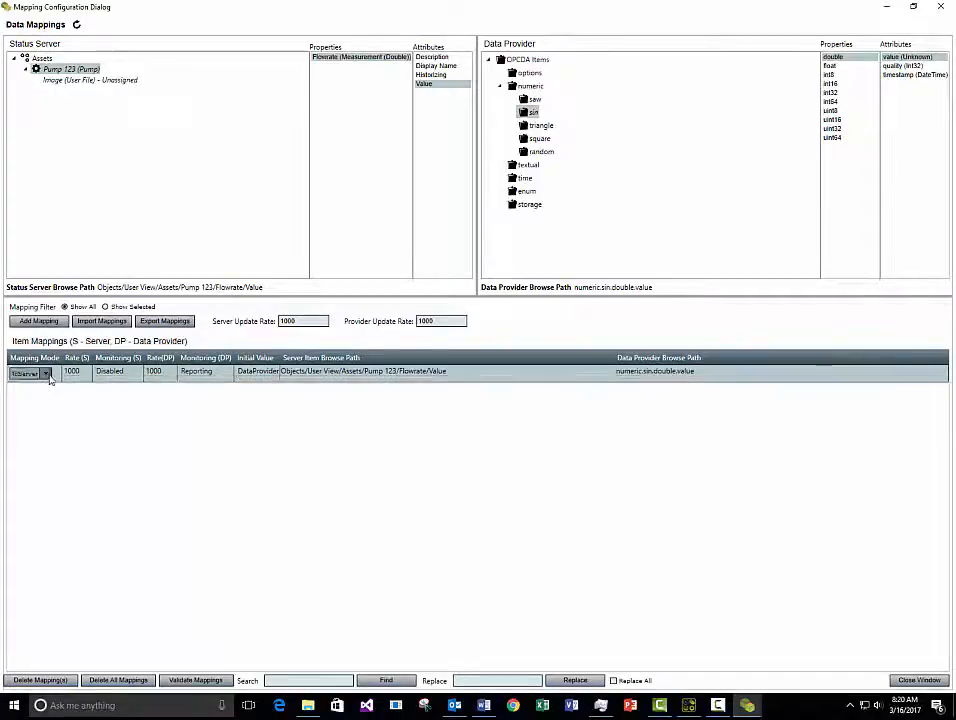
pyautogui.click(46, 373)
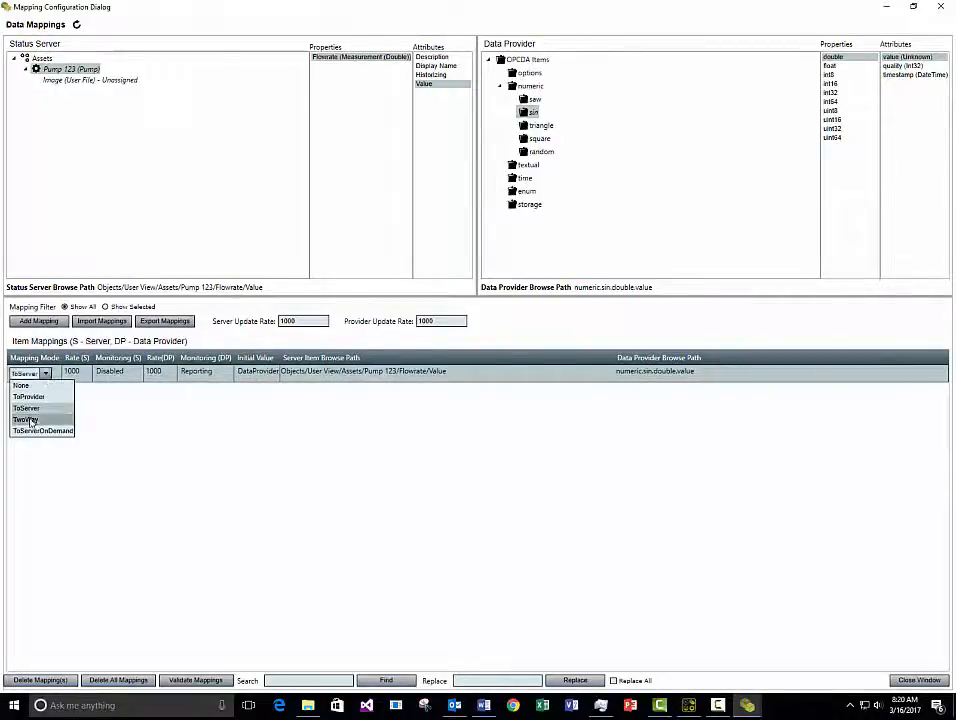
pyautogui.click(145, 421)
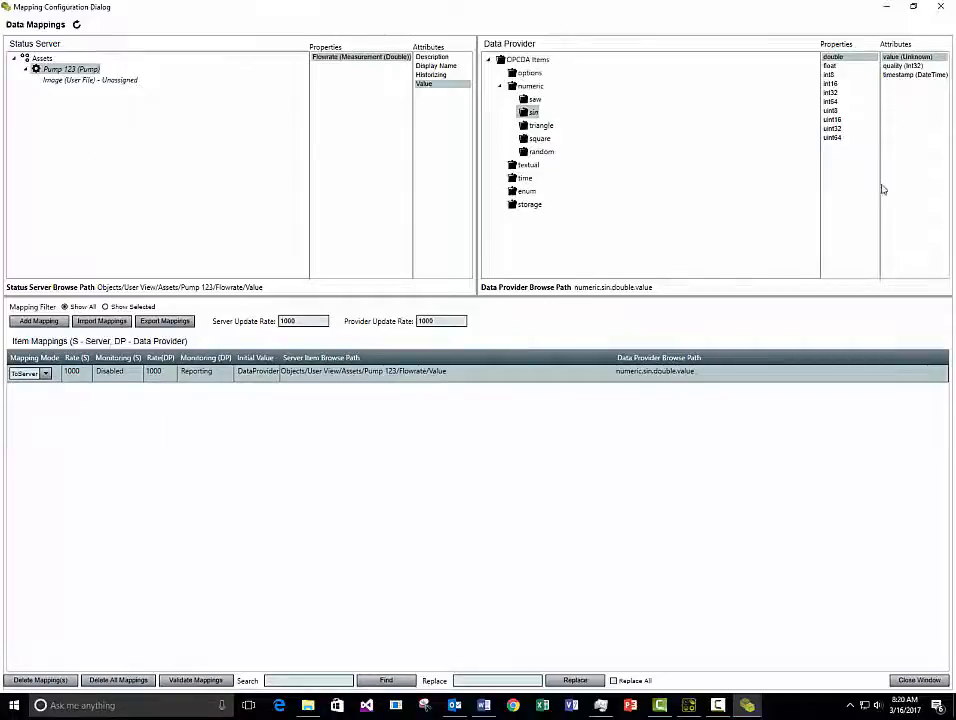
pyautogui.click(45, 374)
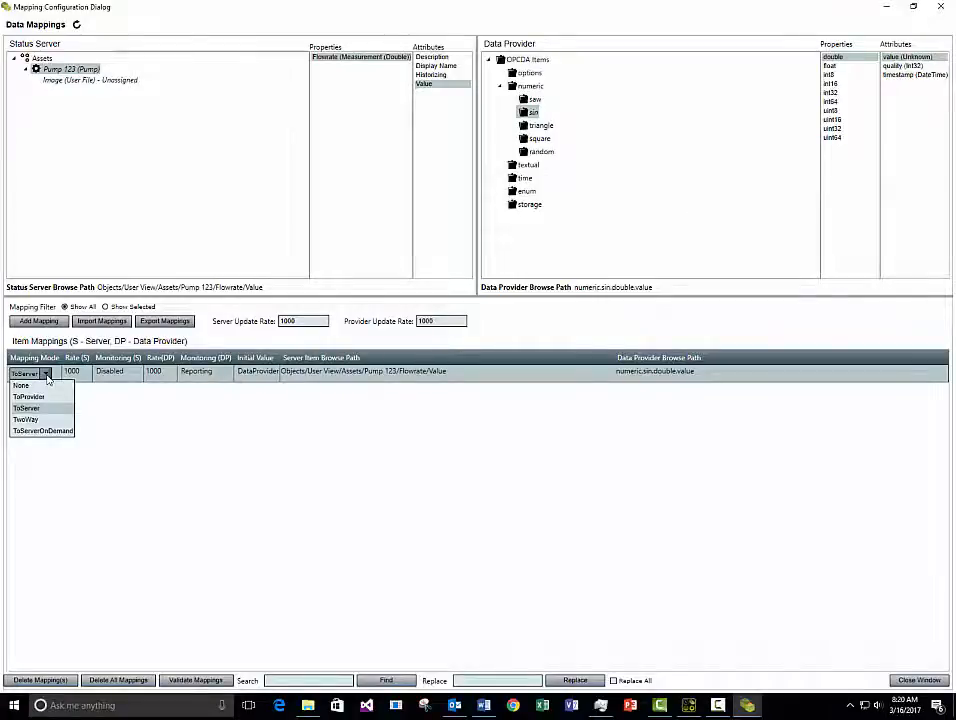
pyautogui.click(175, 205)
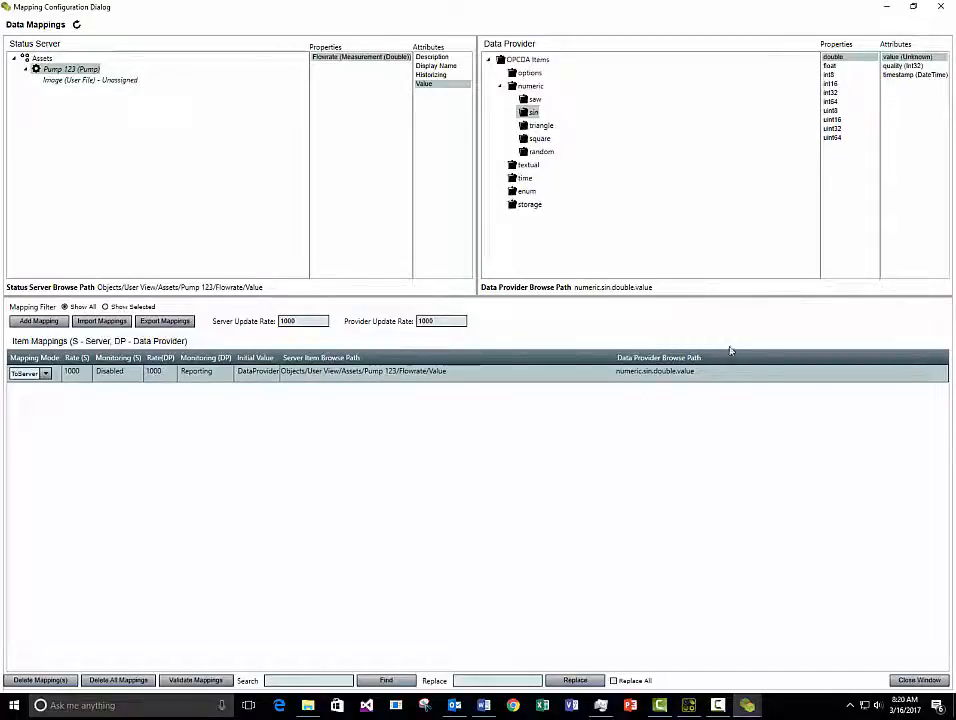
pyautogui.click(44, 373)
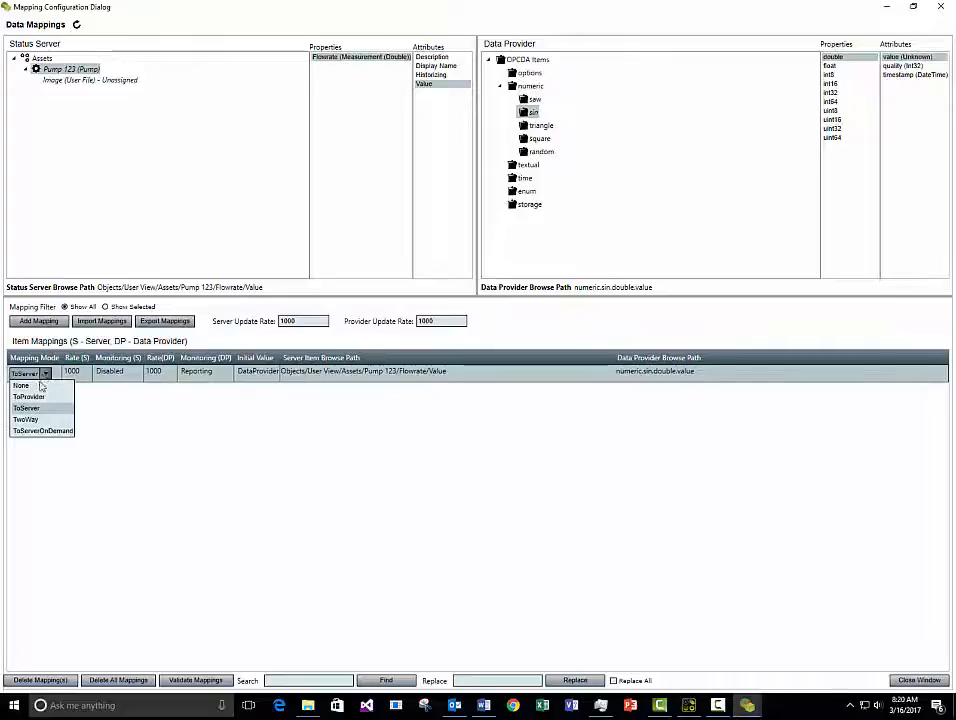
pyautogui.click(36, 410)
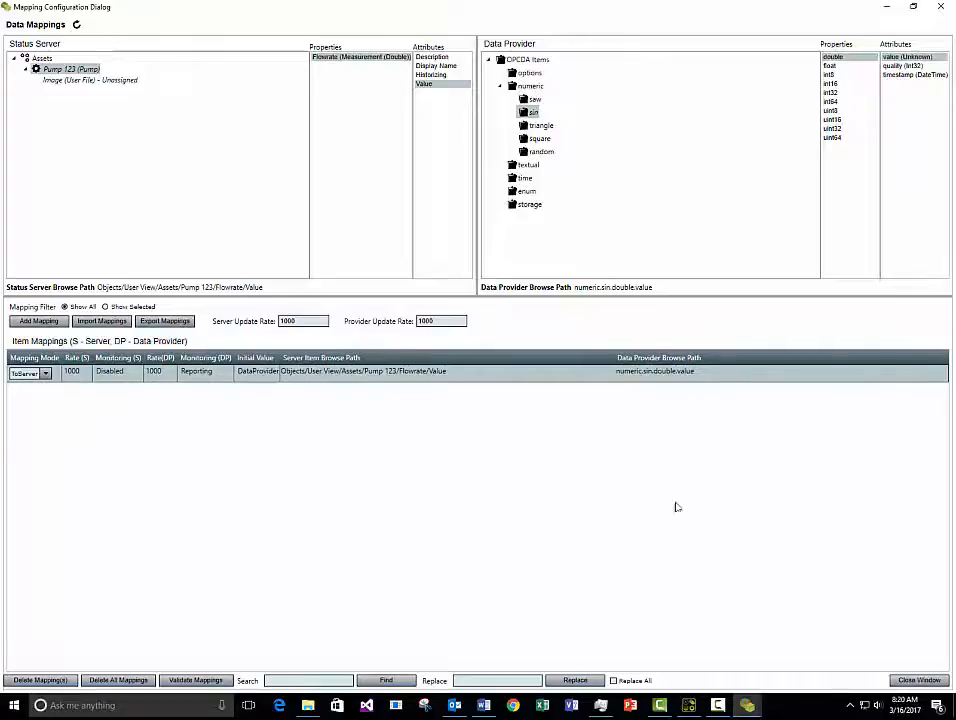
pyautogui.click(912, 681)
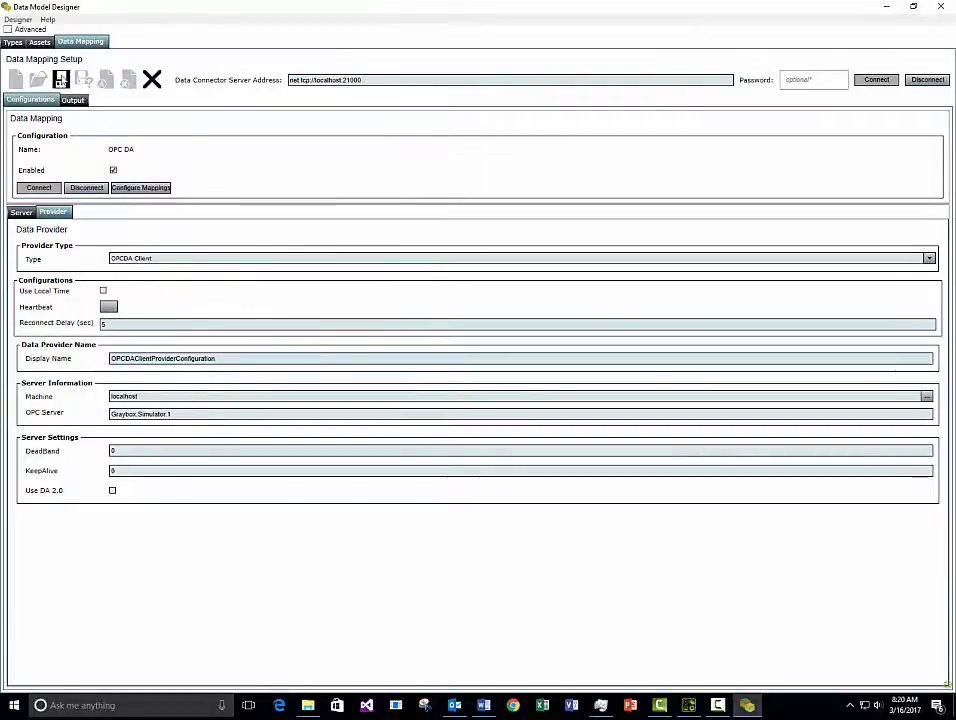
# Save the OPC DA data mapping configuration and close Data Model Designer.
pyautogui.click(61, 78)
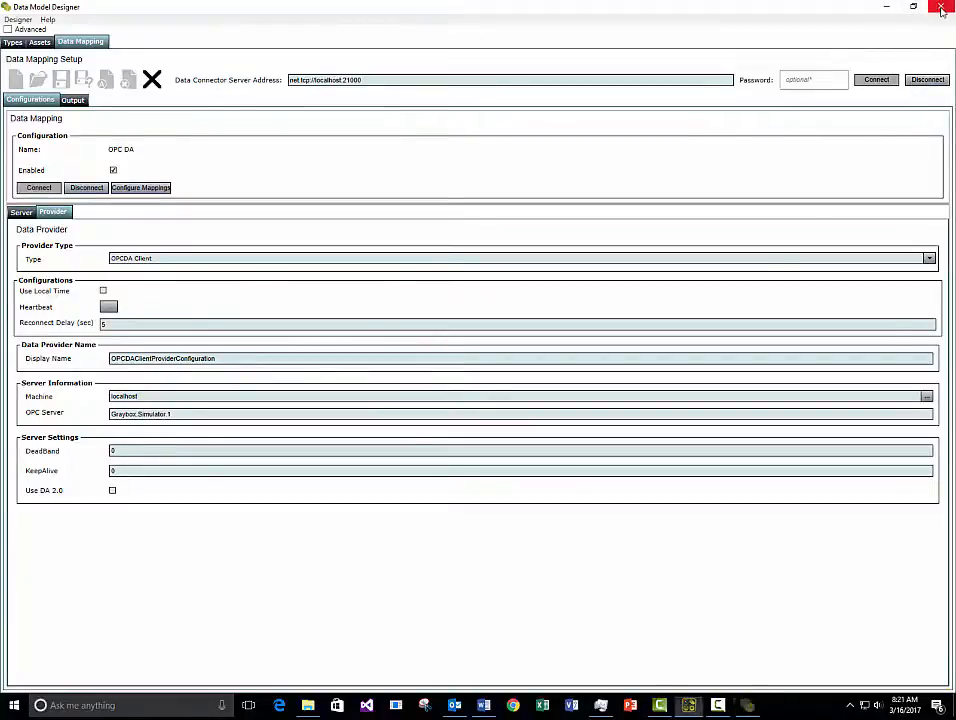
pyautogui.click(943, 10)
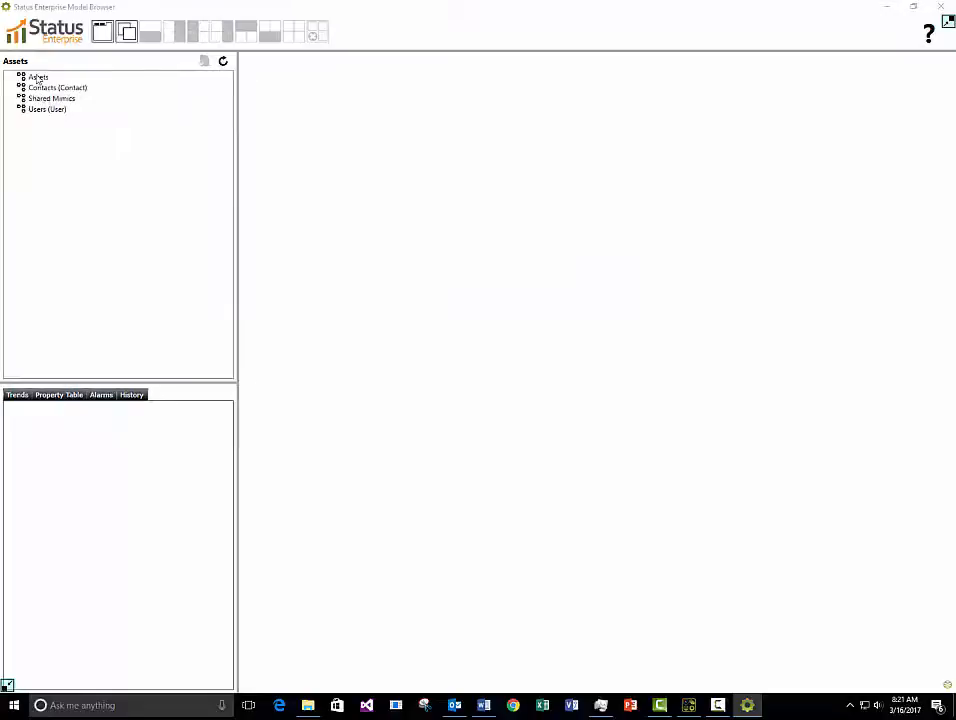
# Open Pump 123's property table showing live Flowrate values, widening the tree panel and Quality column.
pyautogui.doubleClick(38, 78)
pyautogui.doubleClick(60, 88)
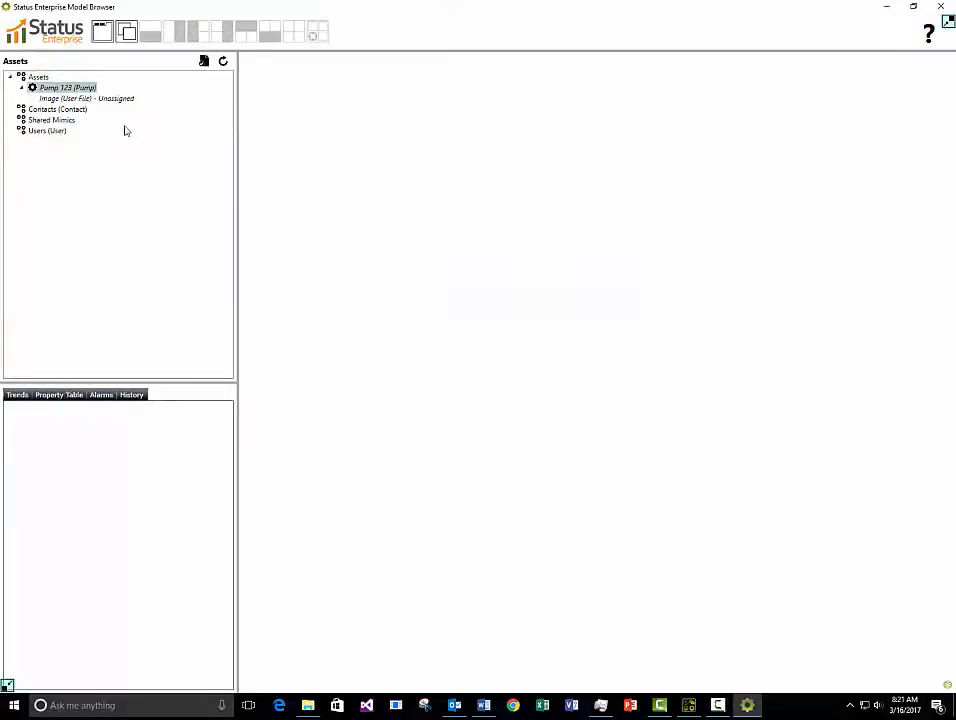
pyautogui.click(56, 395)
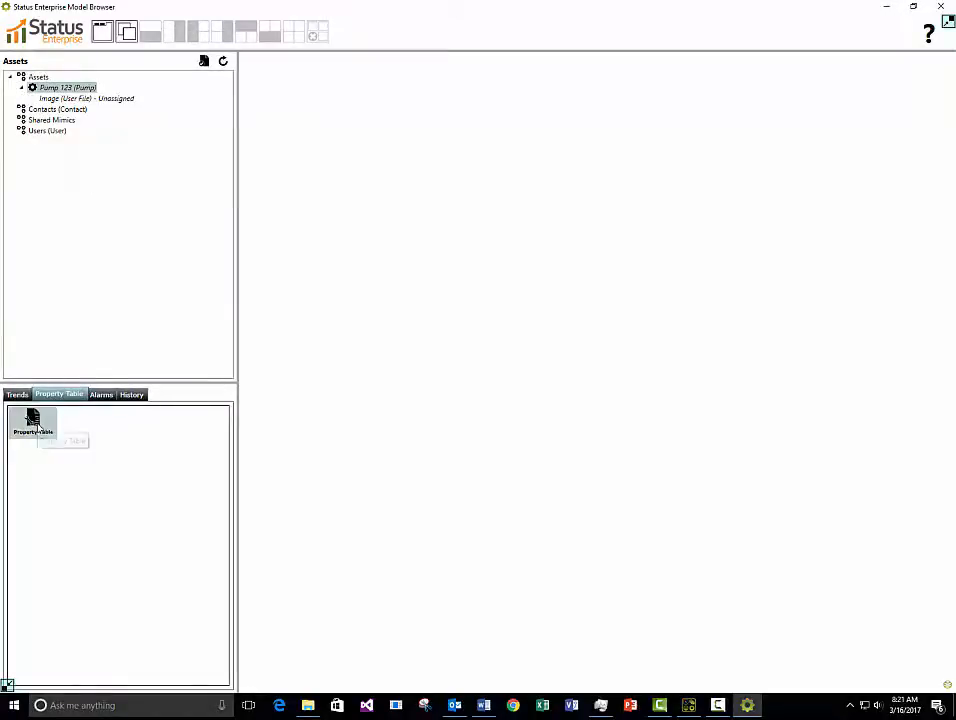
pyautogui.doubleClick(34, 421)
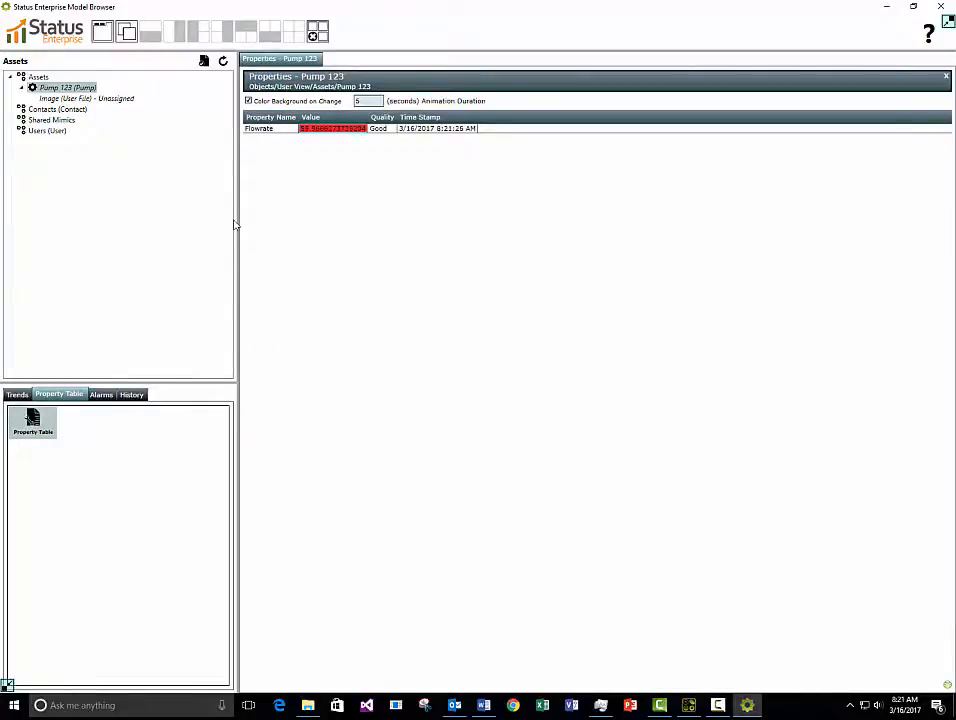
pyautogui.moveTo(235, 225); pyautogui.dragTo(268, 222)
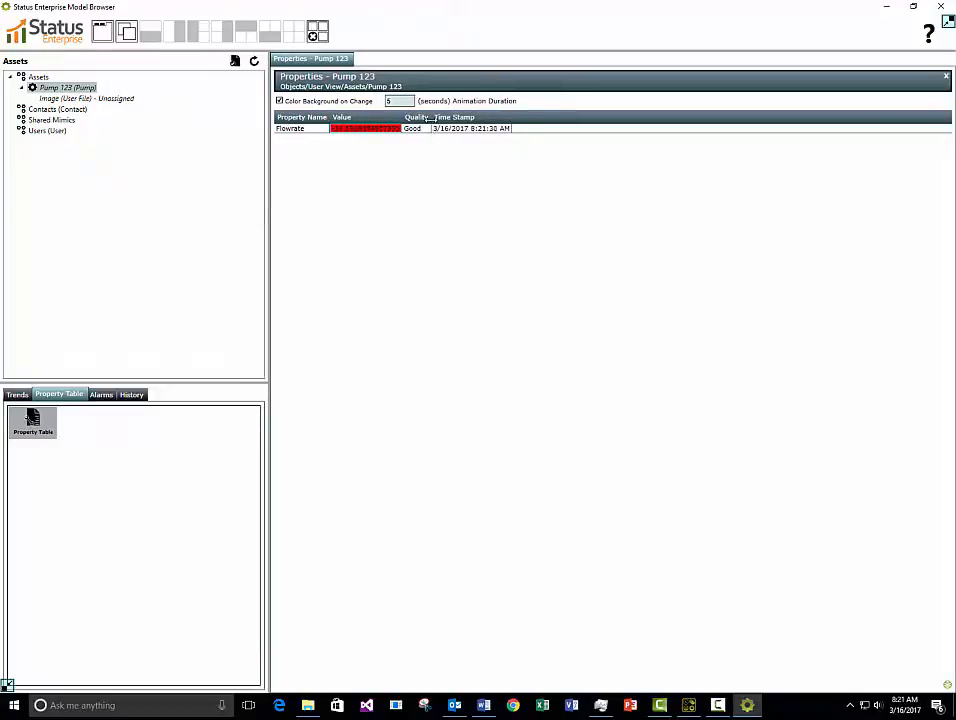
pyautogui.moveTo(429, 118); pyautogui.dragTo(462, 119)
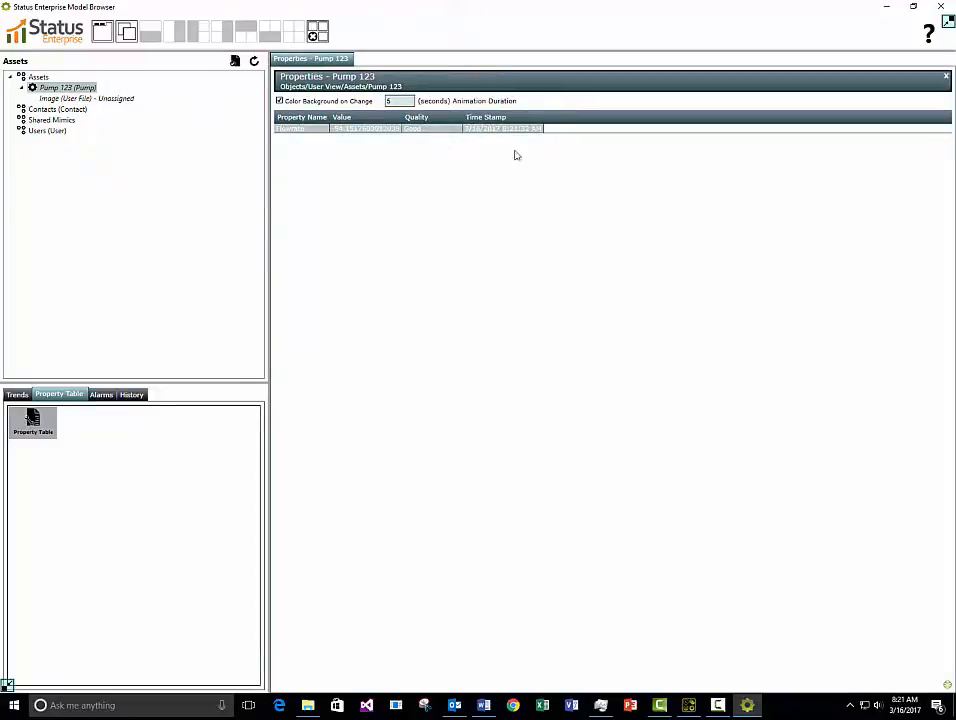